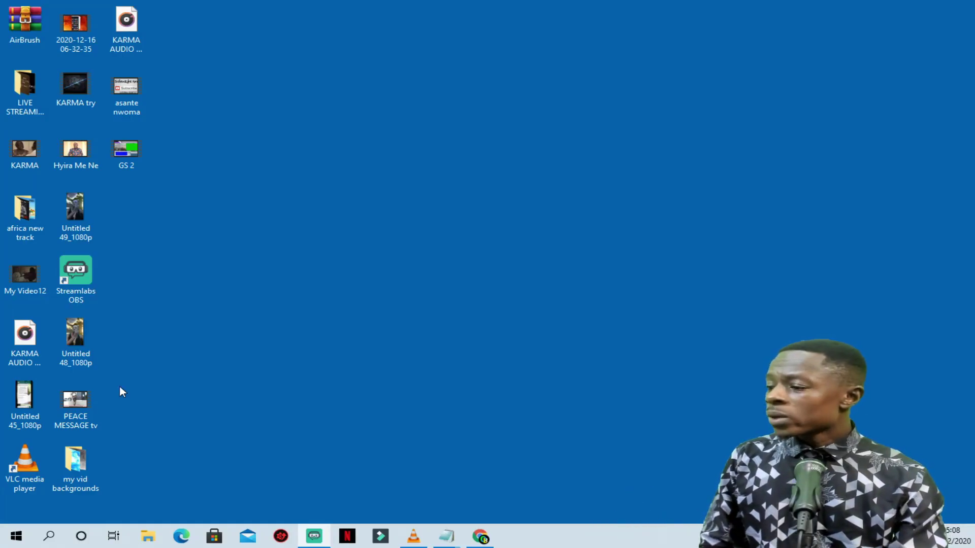
Open the Upcomingss HTML file from the Documents folder in Notepad and maximize its window.
left_click(147, 537)
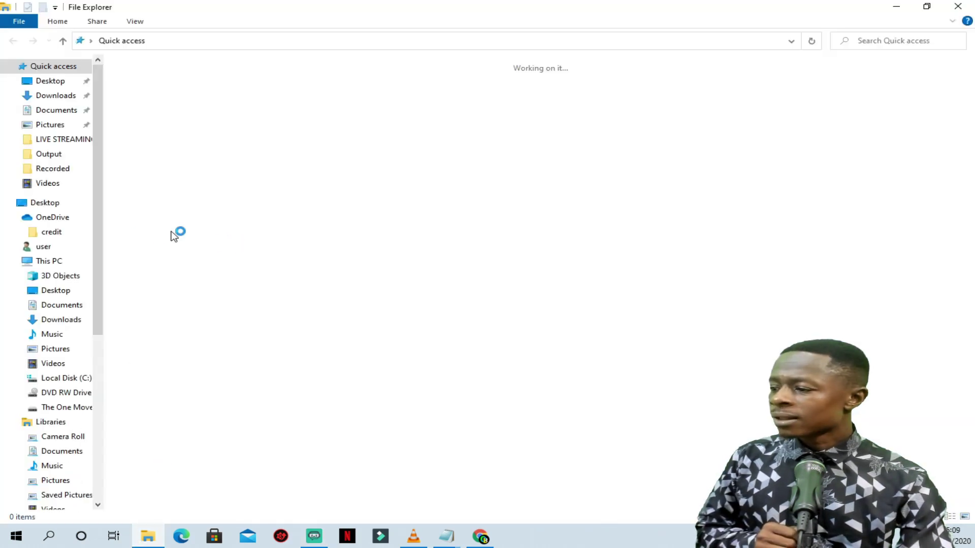
left_click(54, 112)
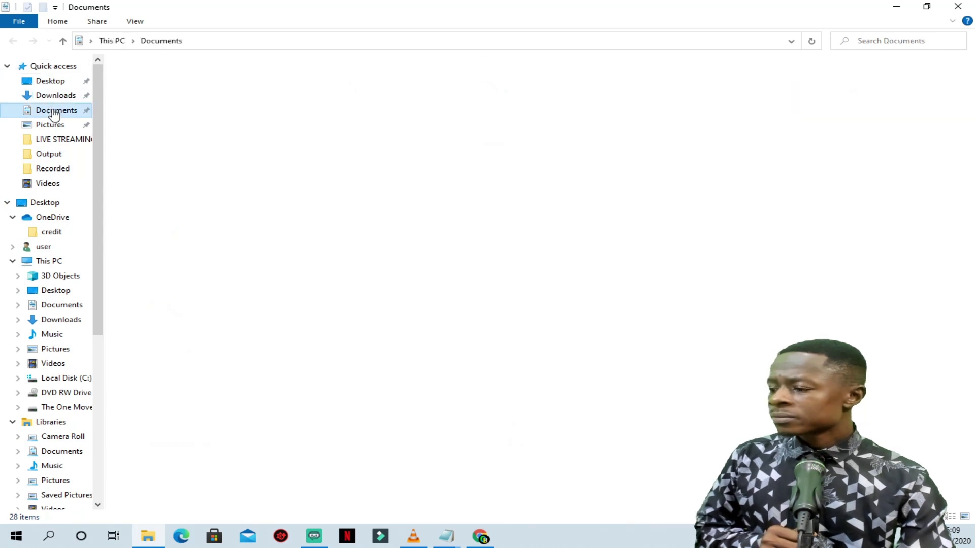
left_click(169, 238)
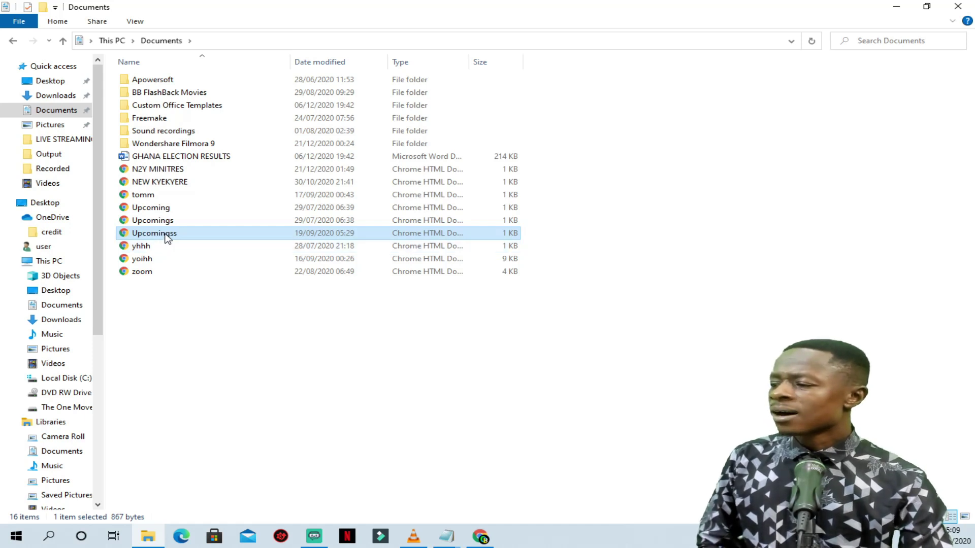
left_click(168, 234)
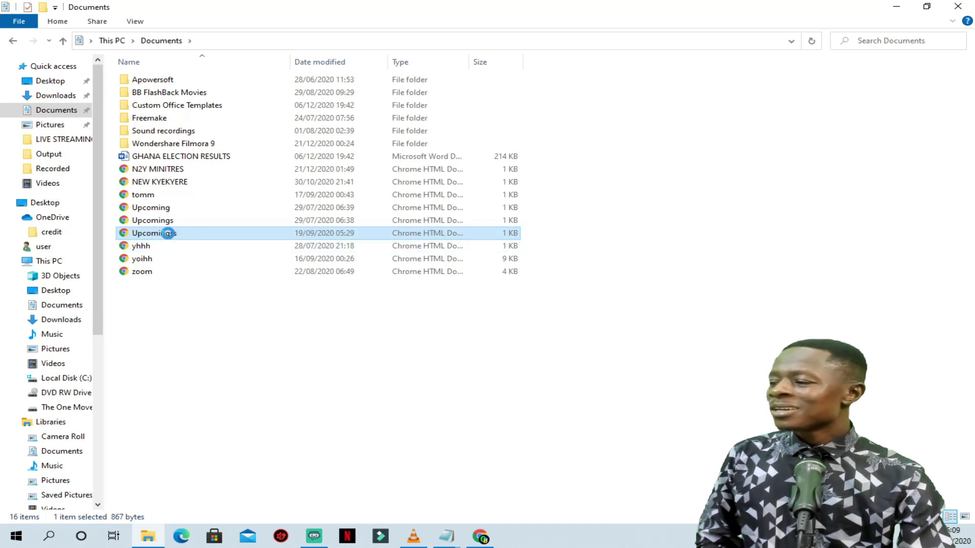
right_click(169, 234)
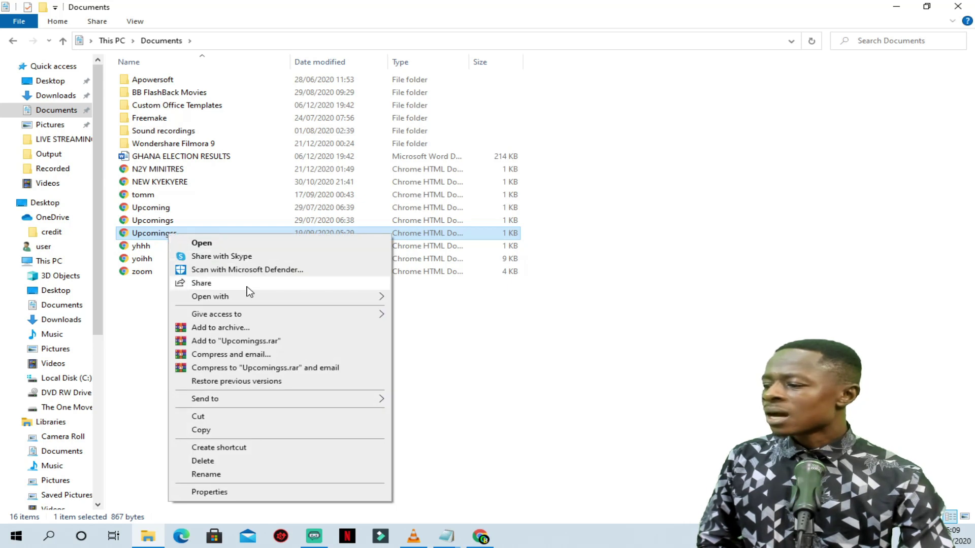
mouse_move(250, 302)
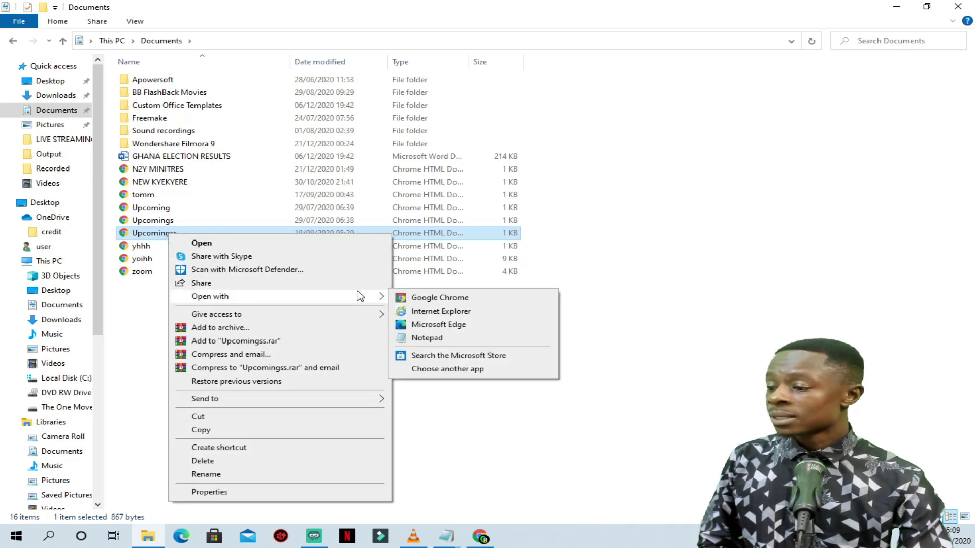
left_click(428, 339)
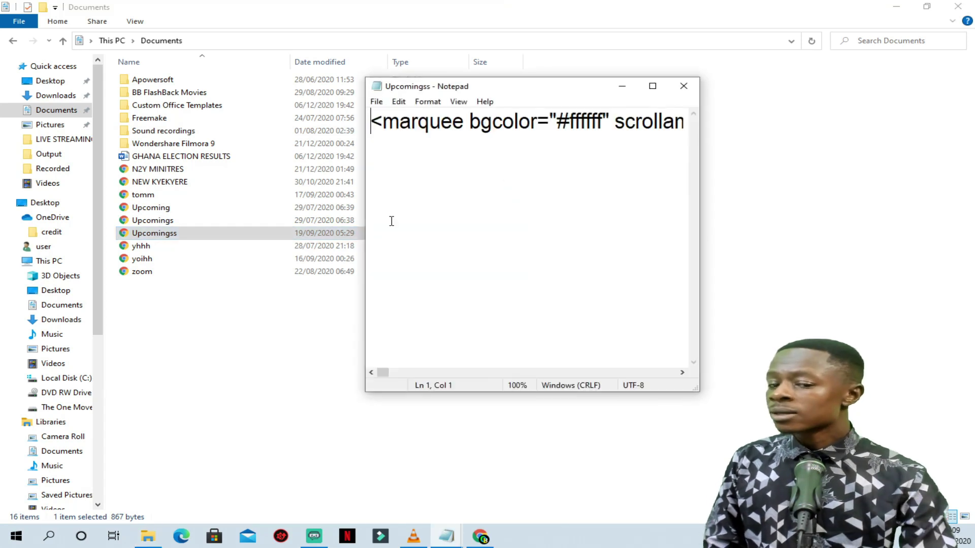
left_click(652, 86)
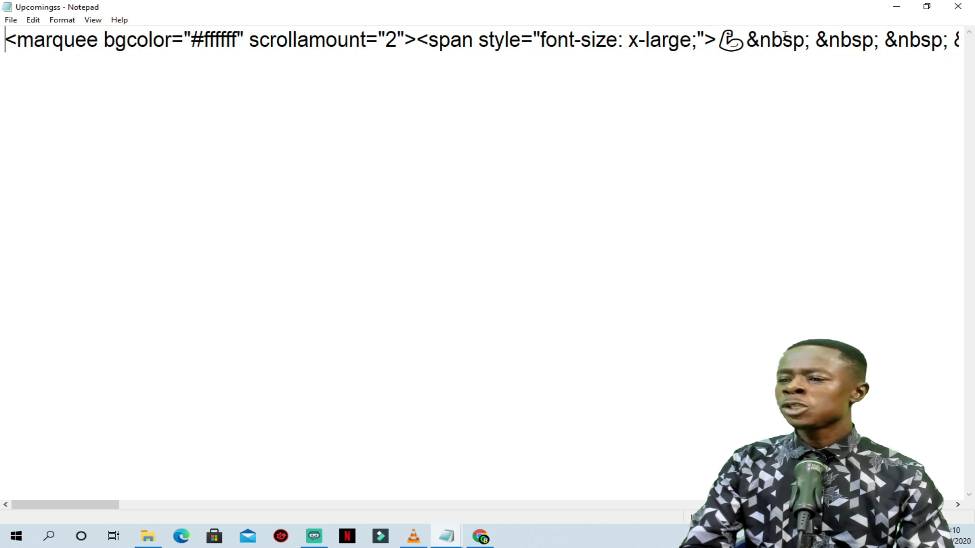
Examine the marquee code's non-breaking spaces, scrollamount setting and the message text starting at "PLEASE WATCH, SHARE AND LIKE THIS".
left_click_drag(759, 45, 919, 38)
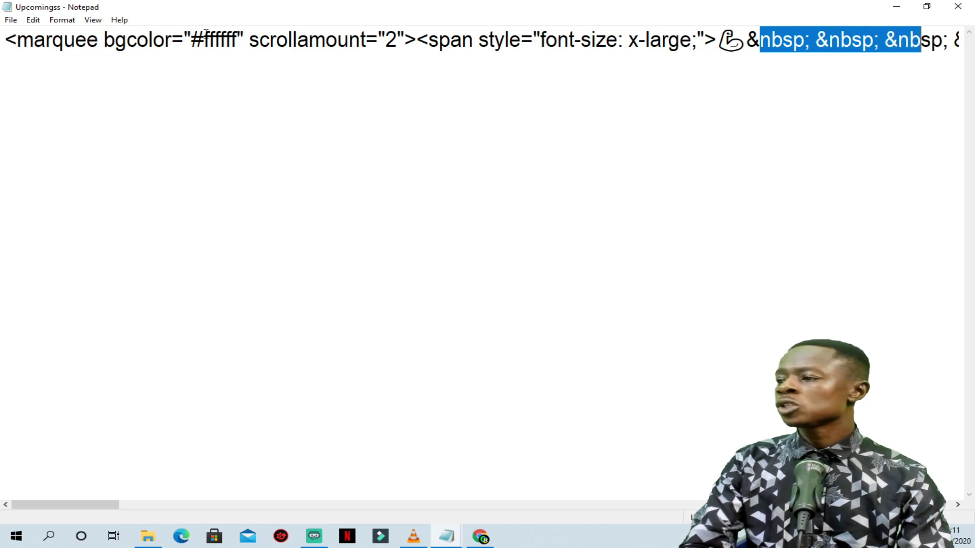
left_click_drag(259, 39, 418, 34)
left_click(426, 46)
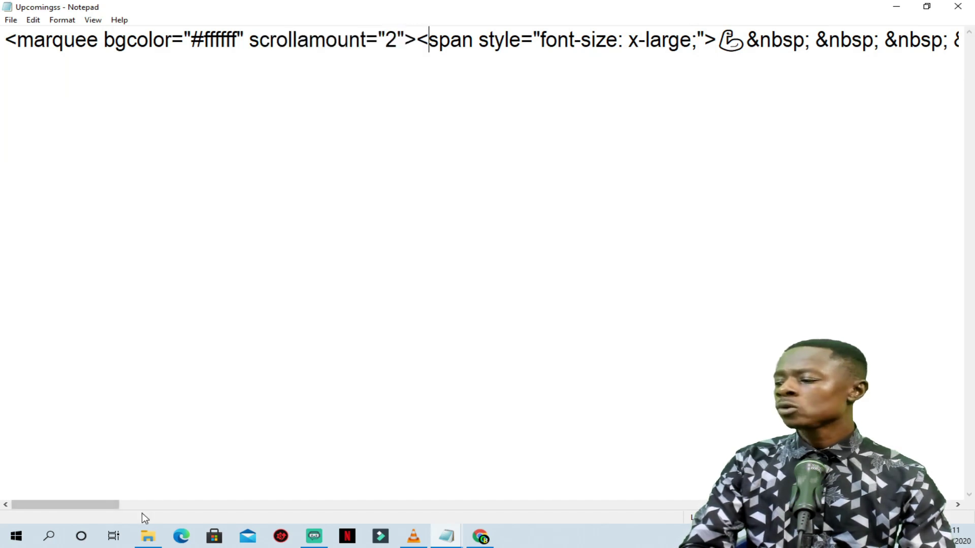
left_click_drag(111, 507, 228, 488)
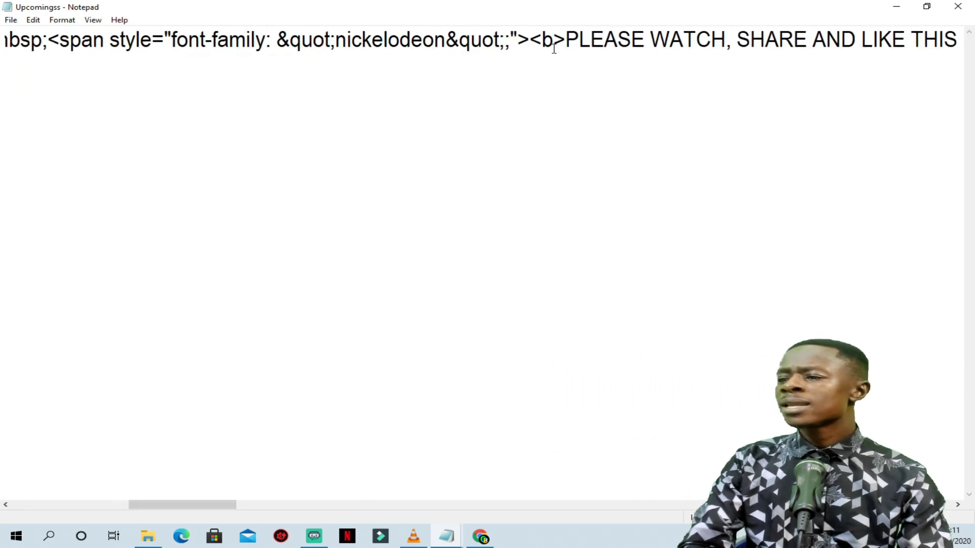
left_click_drag(566, 39, 973, 9)
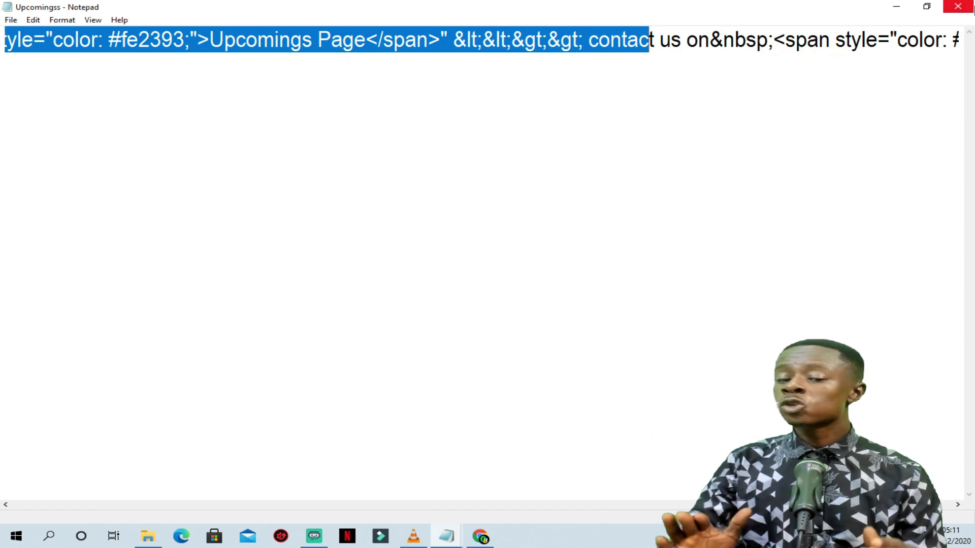
Copy the entire marquee code from the Upcomingss file and minimize Notepad.
left_click(689, 40)
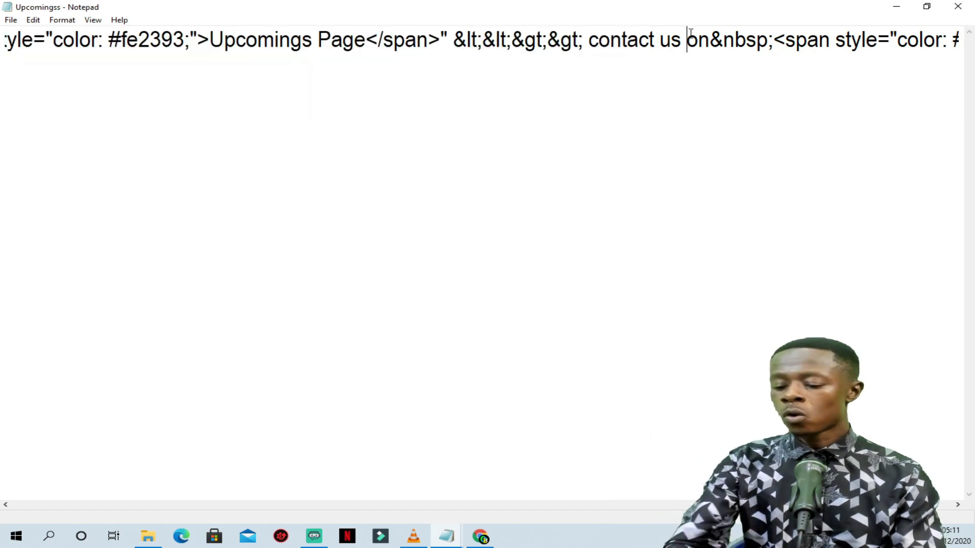
key("shift+End")
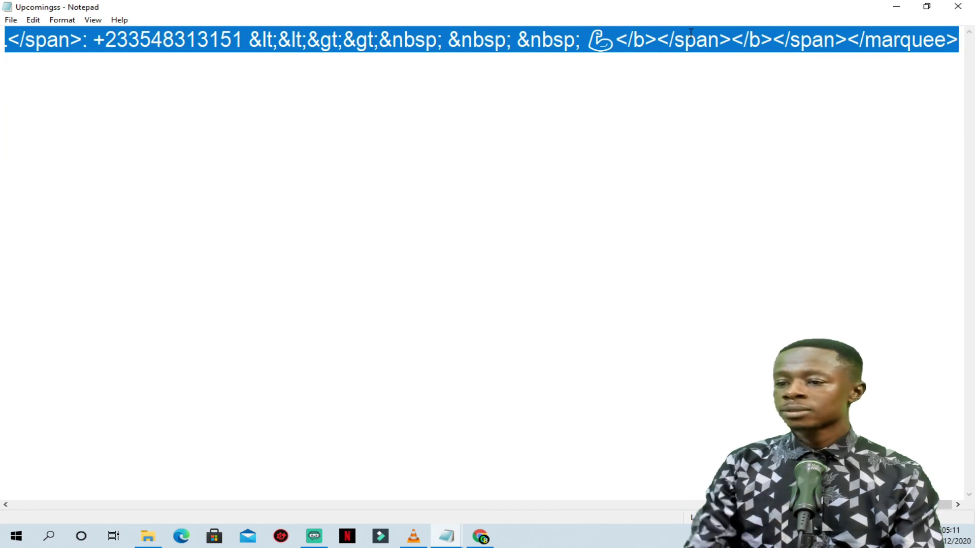
left_click(906, 9)
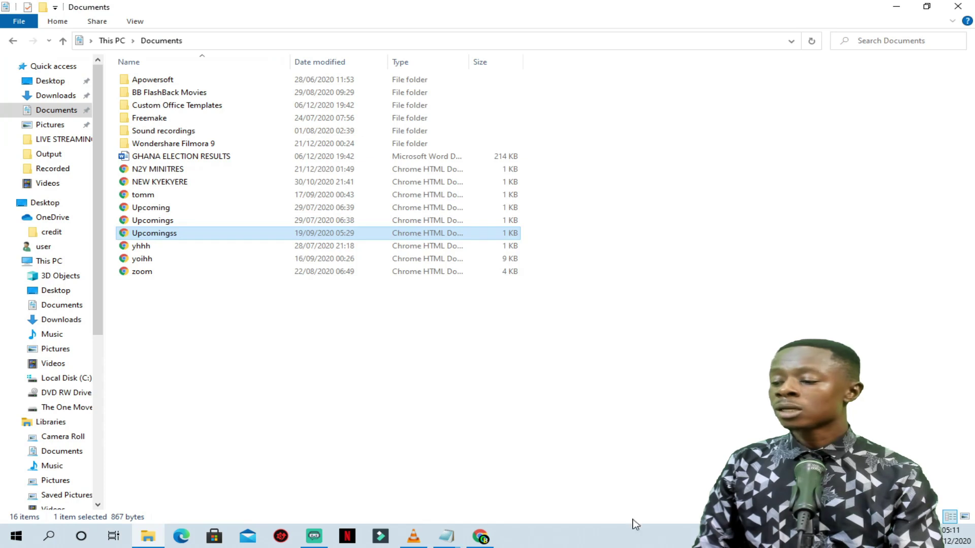
Switch to Chrome, go to blogger.com and start a new post on the blog.
left_click(480, 536)
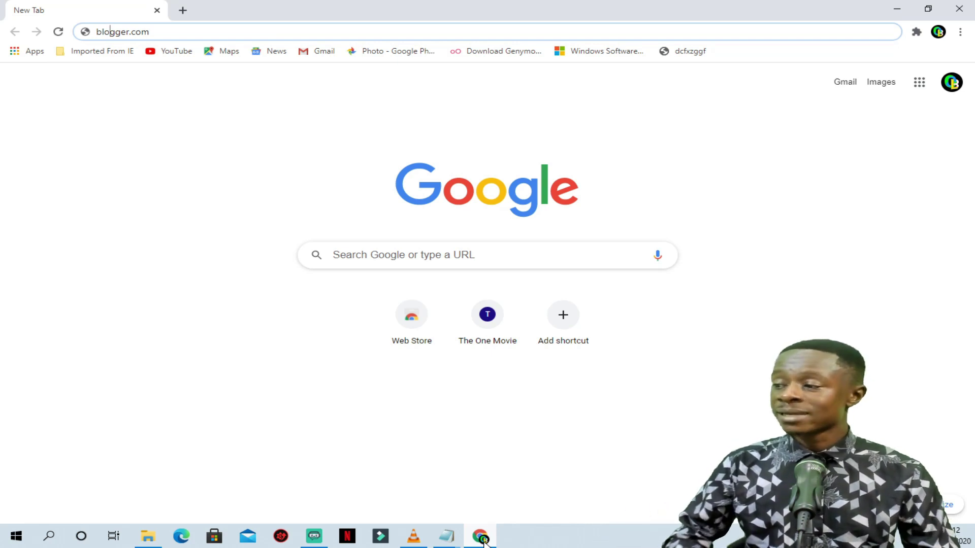
key("Return")
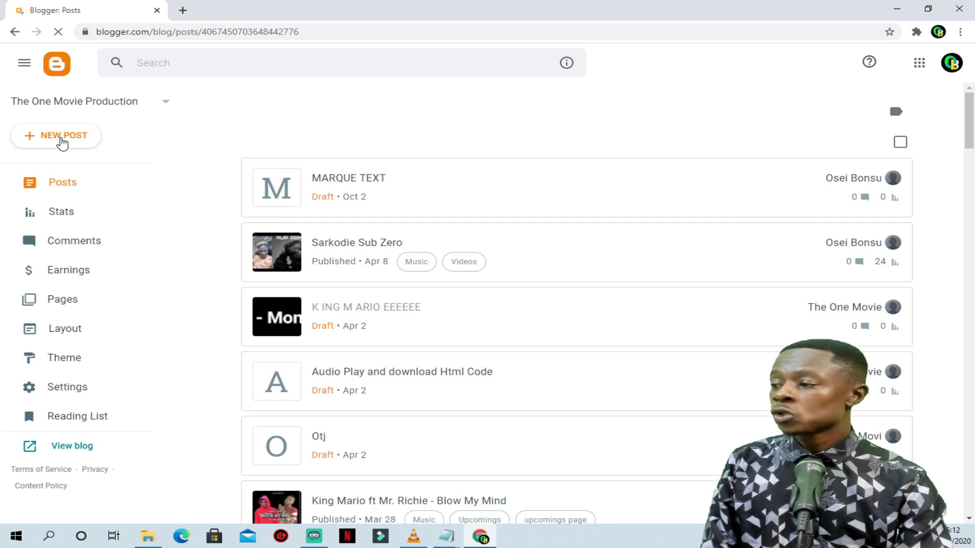
left_click(59, 138)
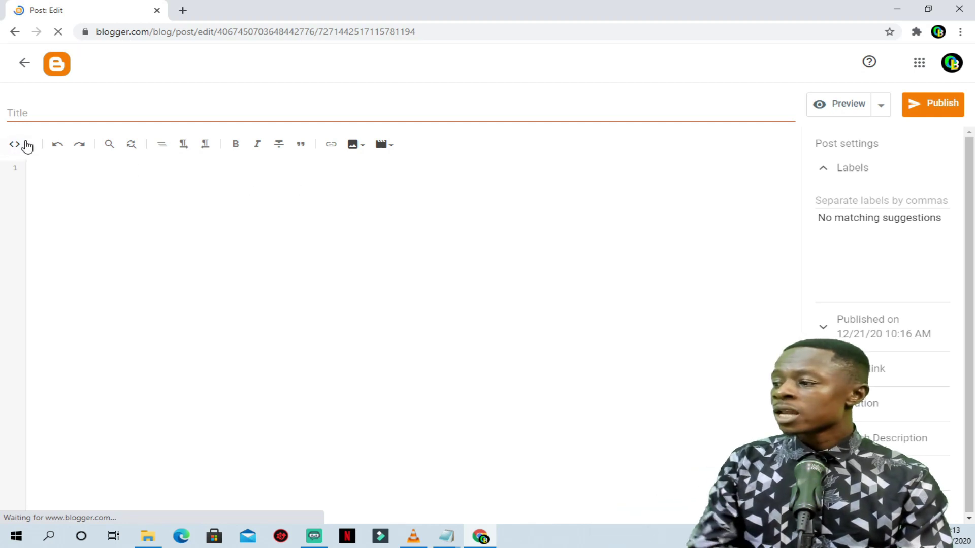
Paste the copied marquee code into the new post in HTML view and switch the editor to Compose view.
left_click(26, 147)
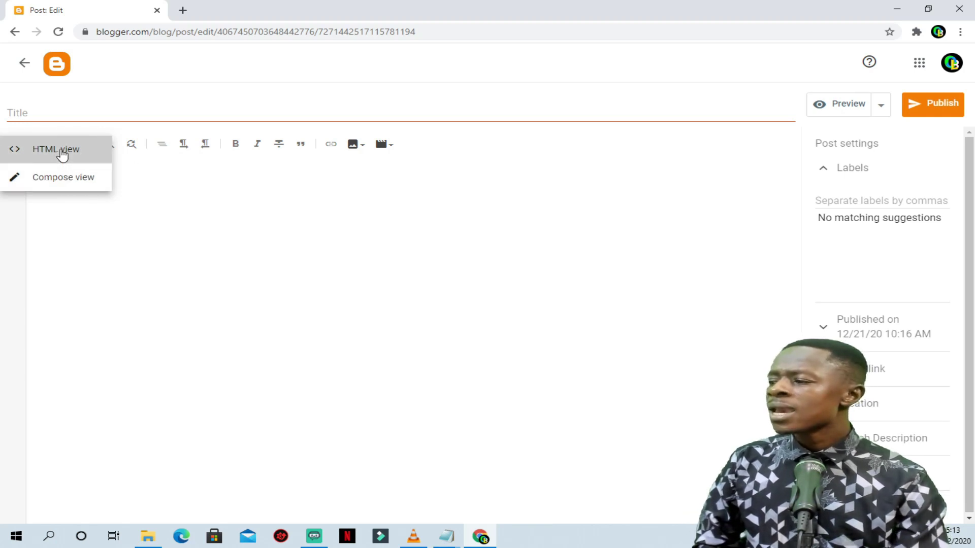
left_click(62, 155)
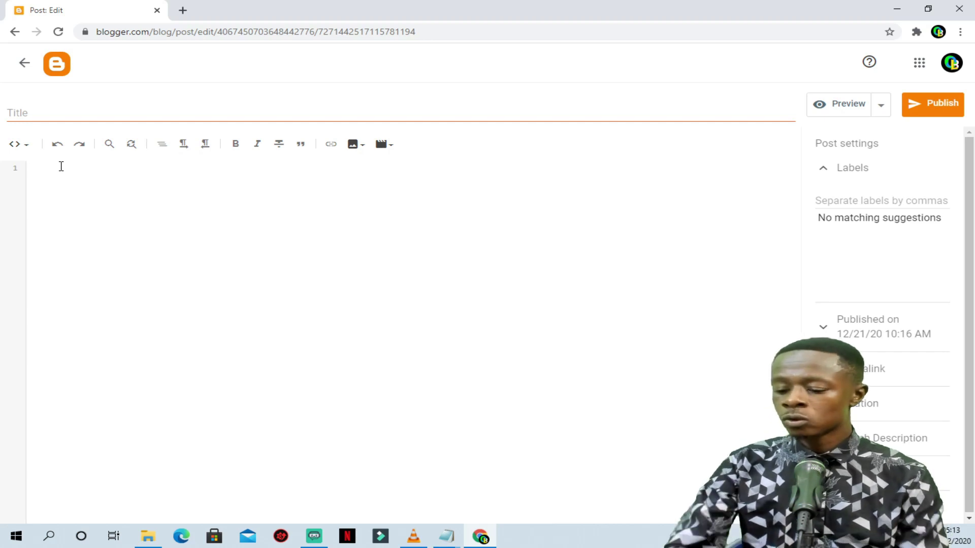
key("ctrl+v")
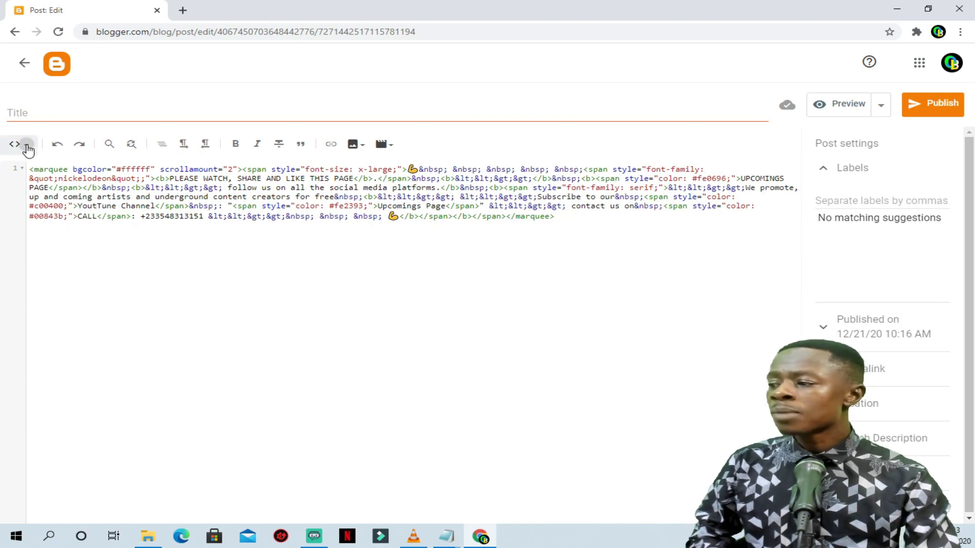
left_click(27, 149)
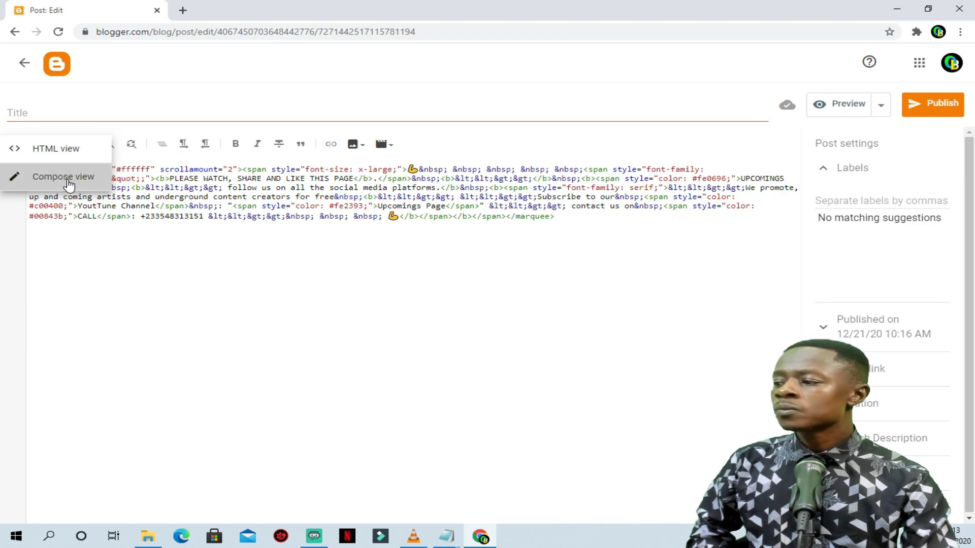
left_click(69, 183)
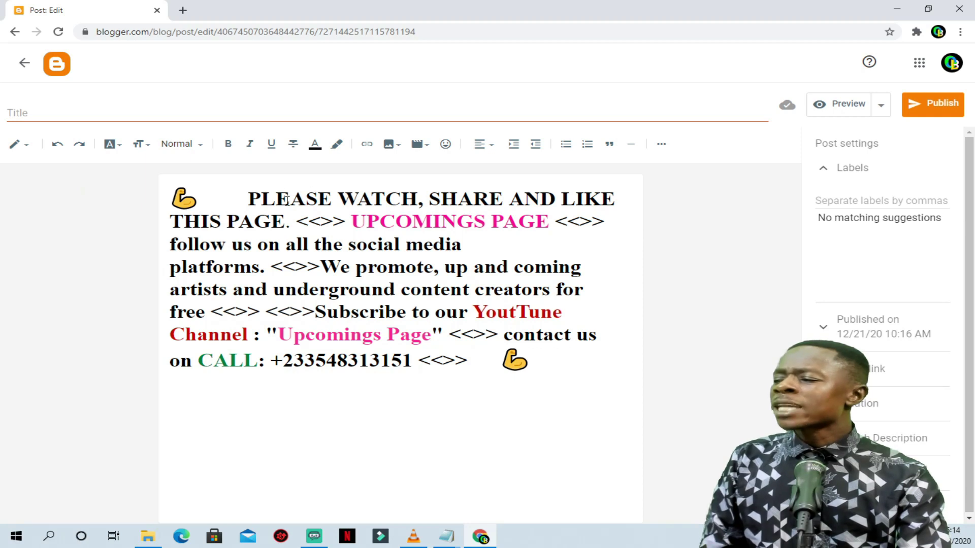
Examine the opening message line and the flexed-arm emojis at the start and end of the post text.
left_click_drag(248, 199, 605, 198)
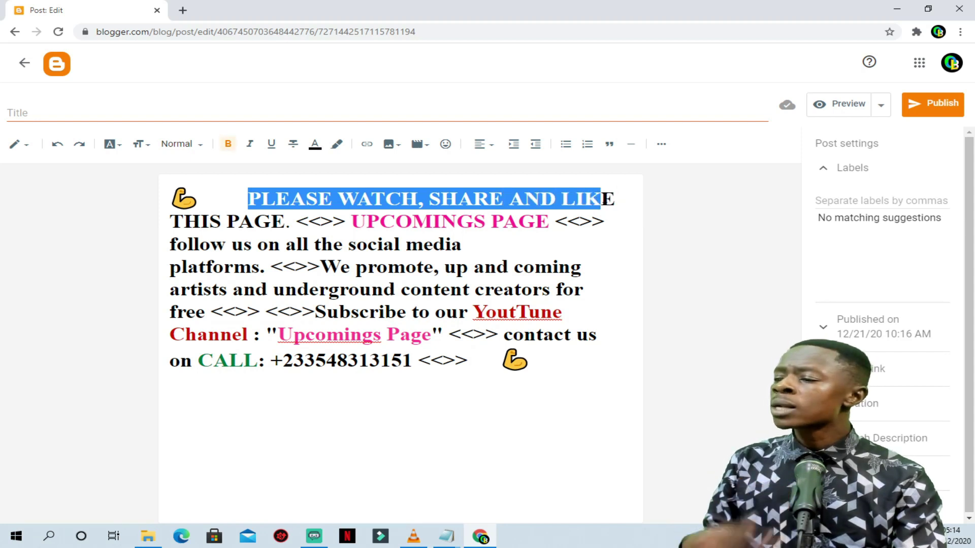
left_click(608, 199)
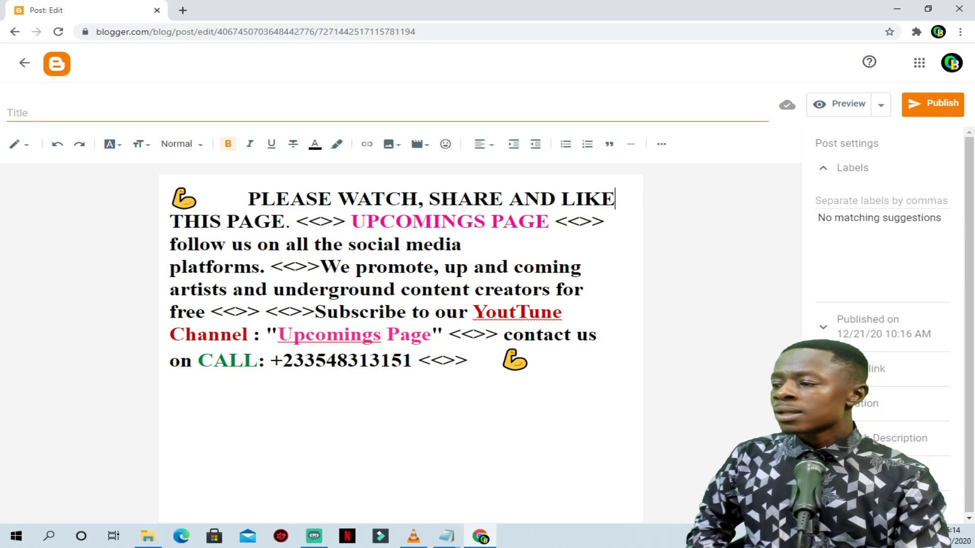
left_click(192, 197)
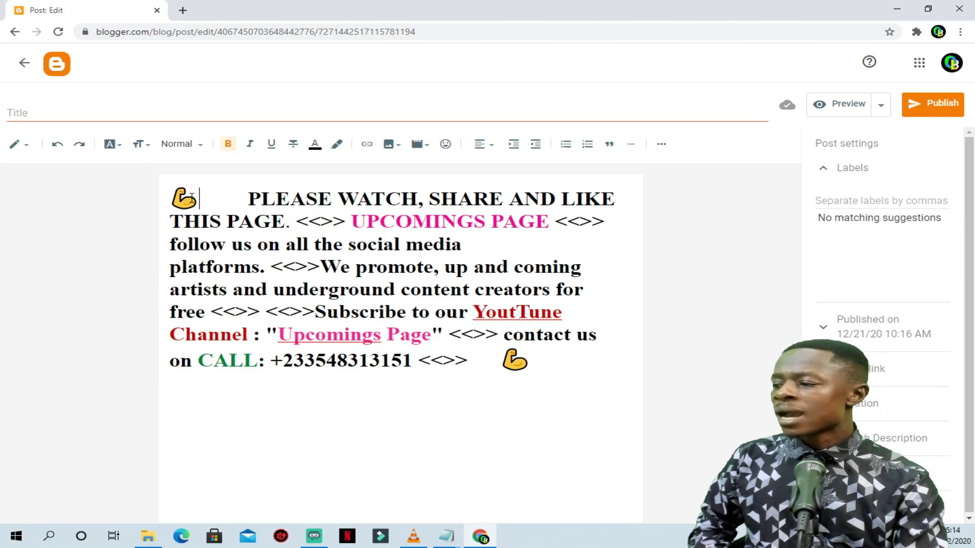
key("shift+Left")
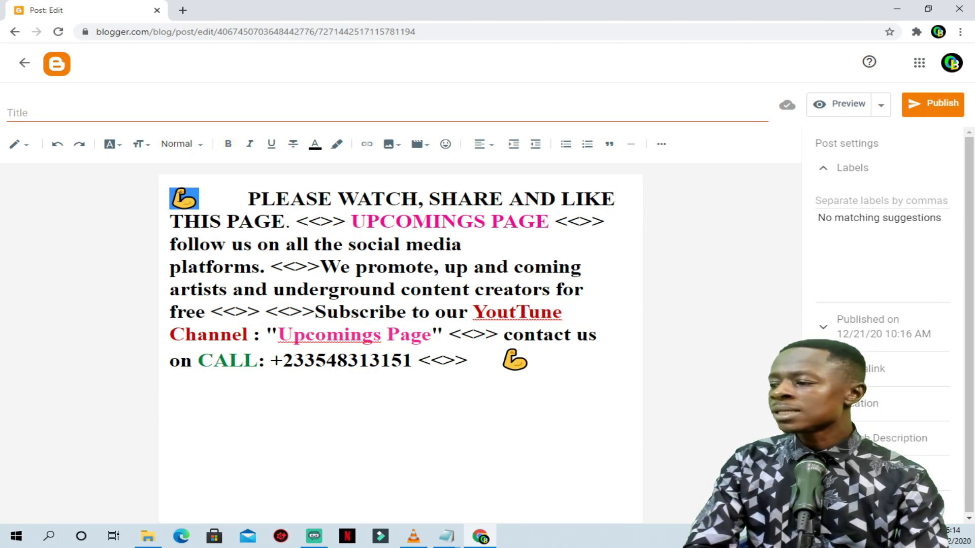
left_click_drag(501, 360, 532, 358)
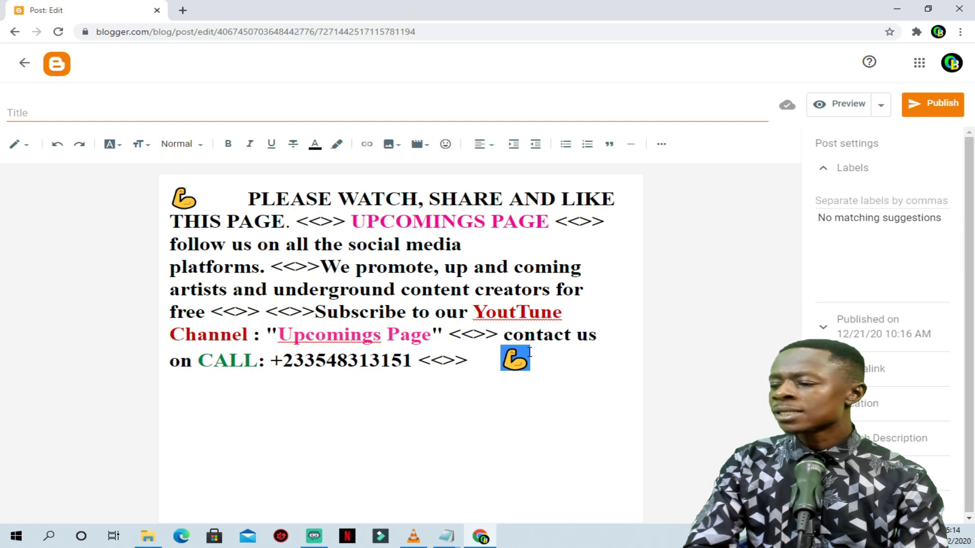
key("ctrl+b")
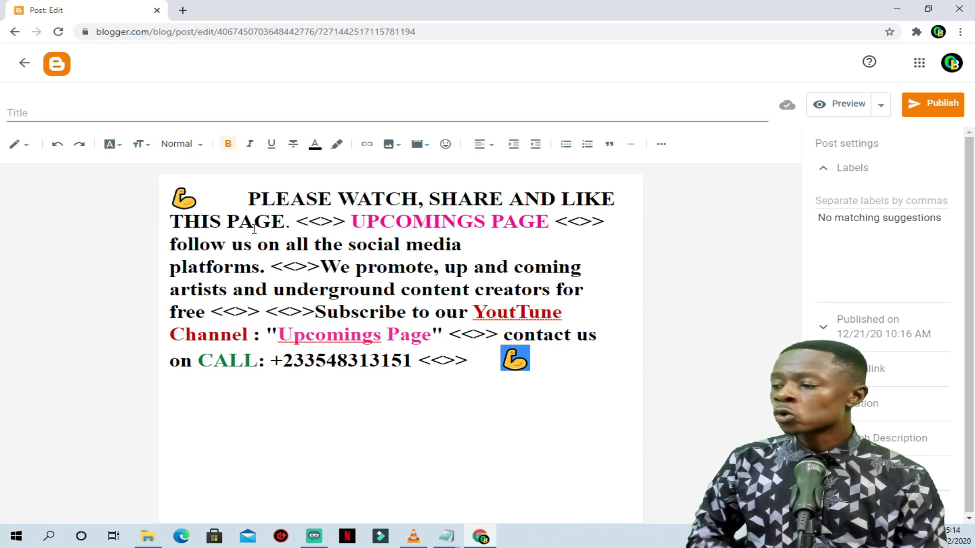
Delete the flexed-arm emojis at the start and end of the post text.
left_click(195, 198)
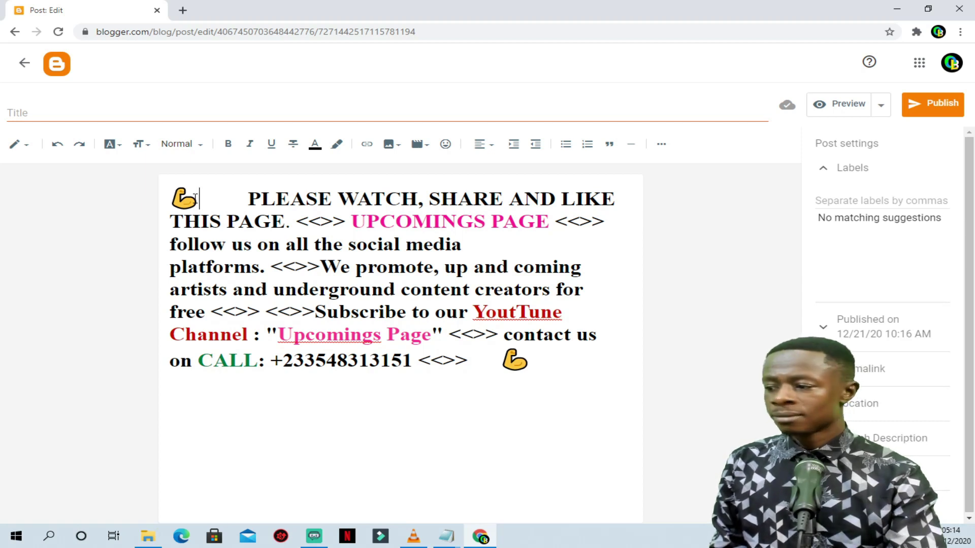
key("BackSpace")
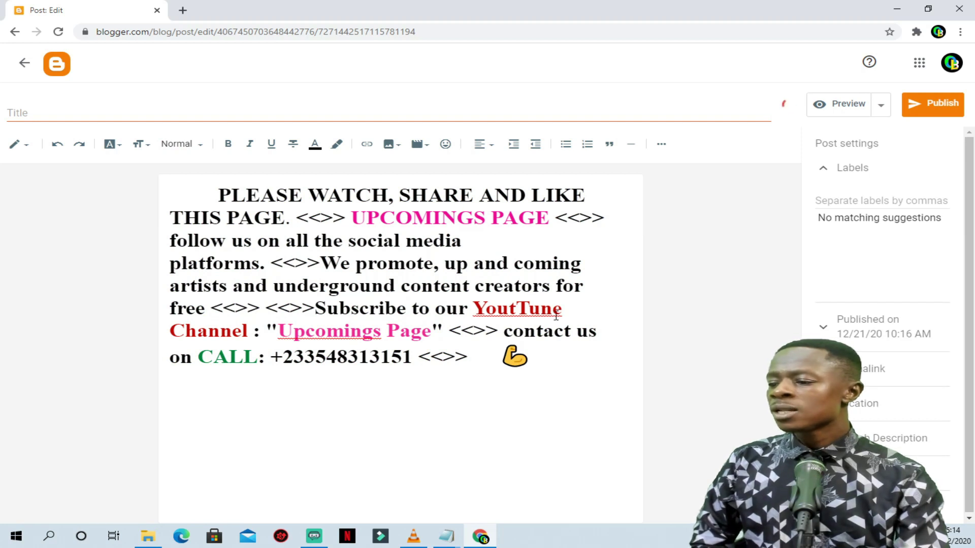
left_click(527, 362)
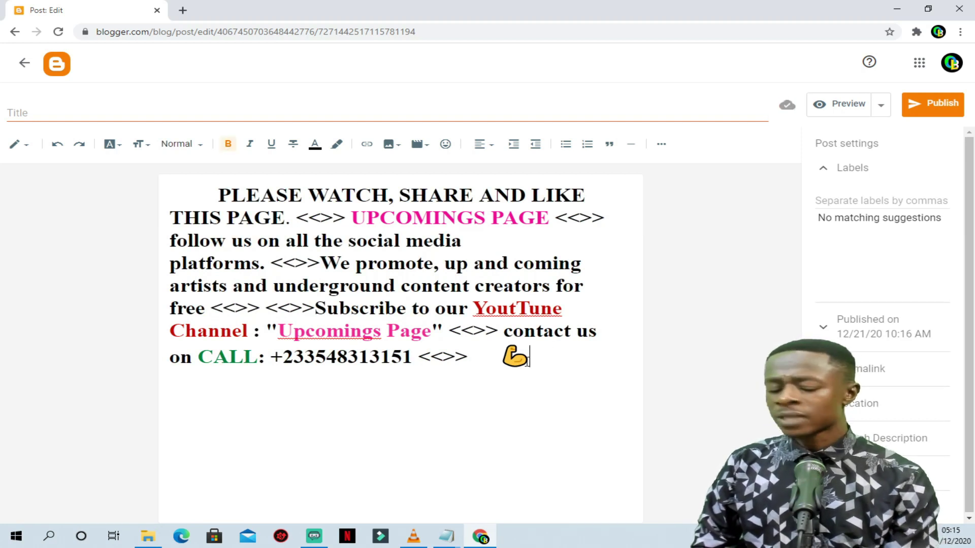
key("BackSpace")
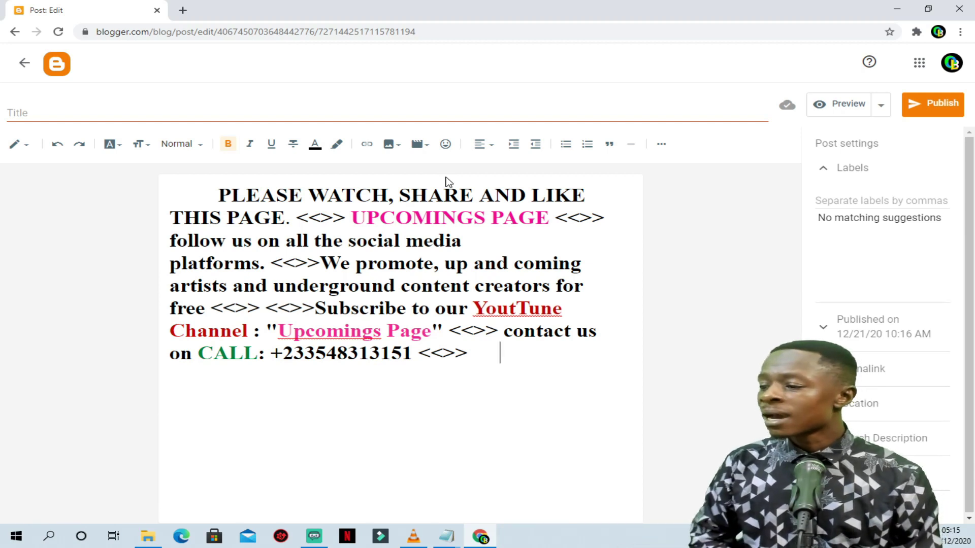
Color the opening words "PLEASE WATCH, SHARE AND LIKE" dark green.
left_click(231, 195)
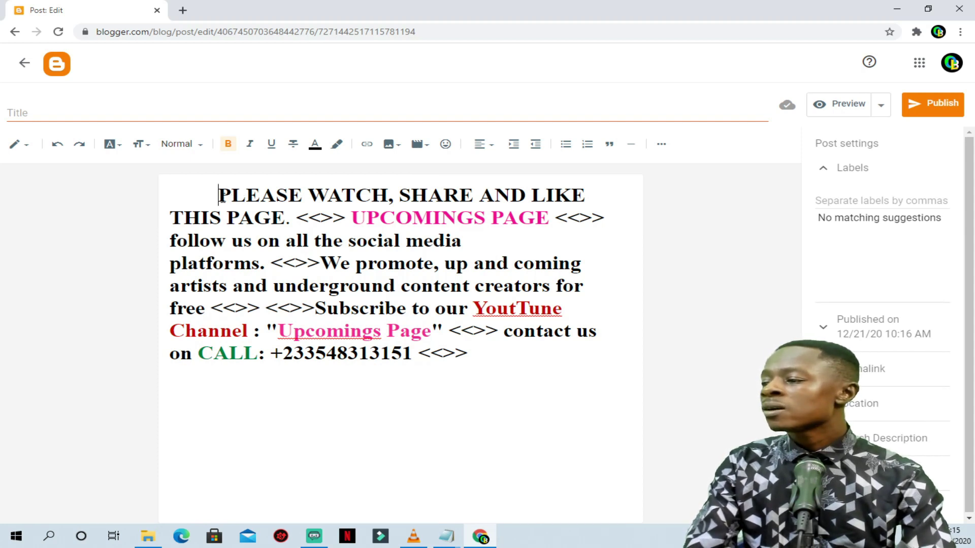
left_click_drag(219, 196, 586, 195)
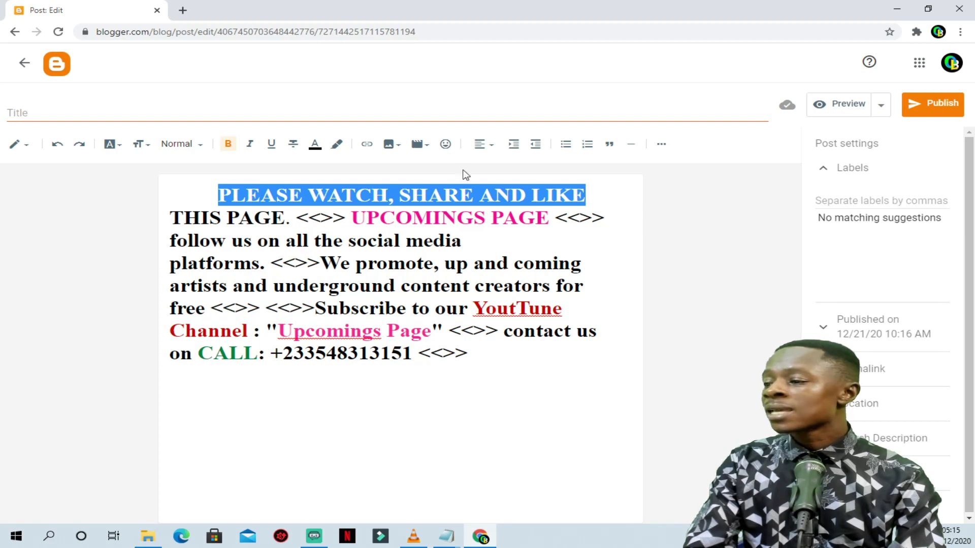
left_click(315, 145)
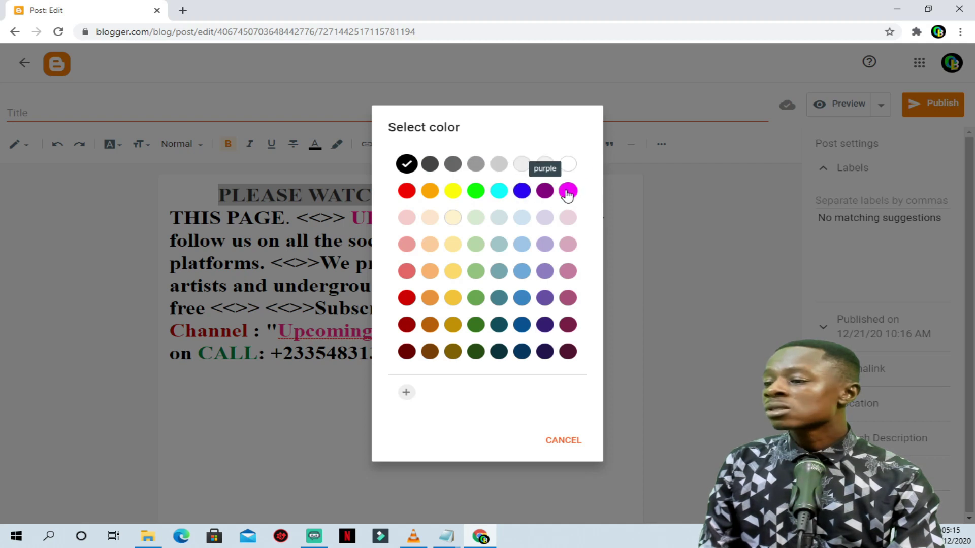
left_click(477, 326)
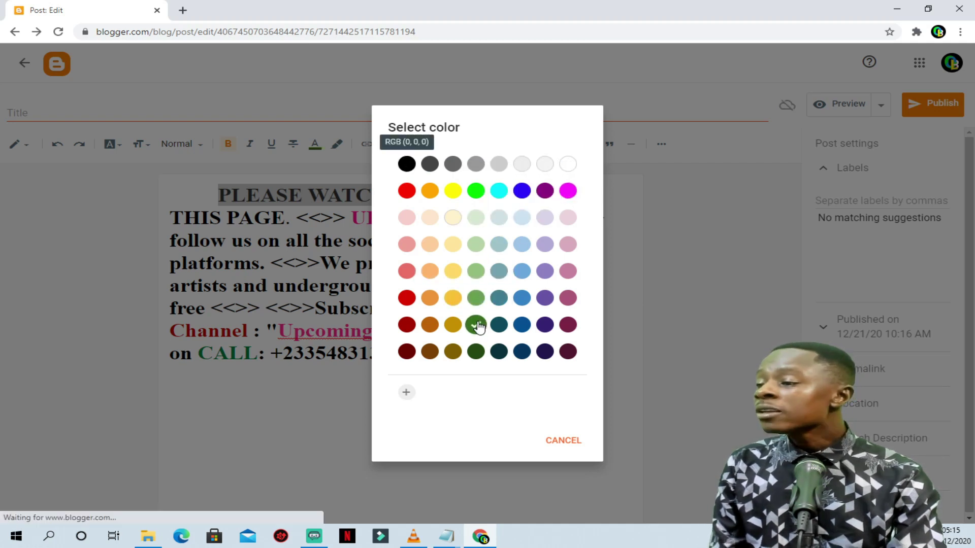
left_click(190, 198)
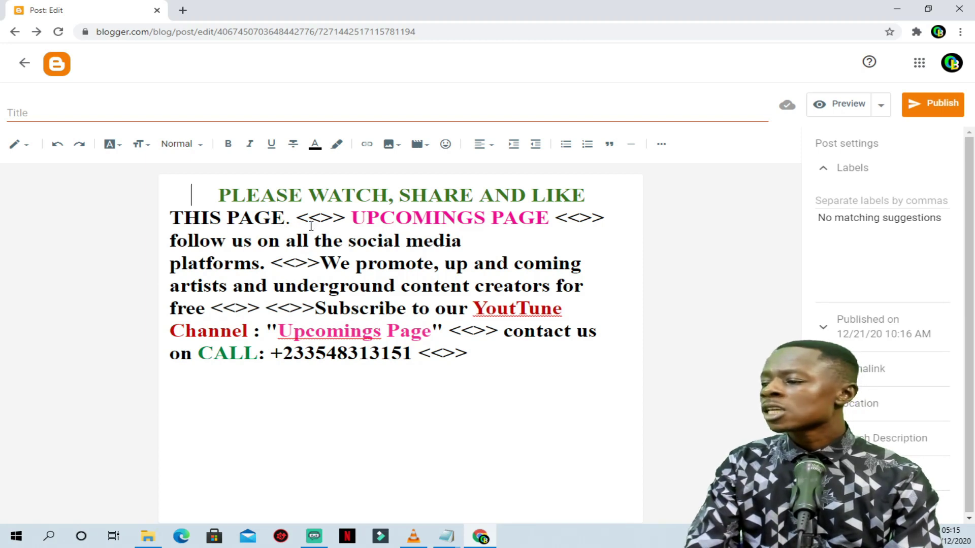
Replace the pink "UPCOMINGS PAGE" text in the message with "THE ONE MOVIE".
left_click_drag(549, 217, 359, 228)
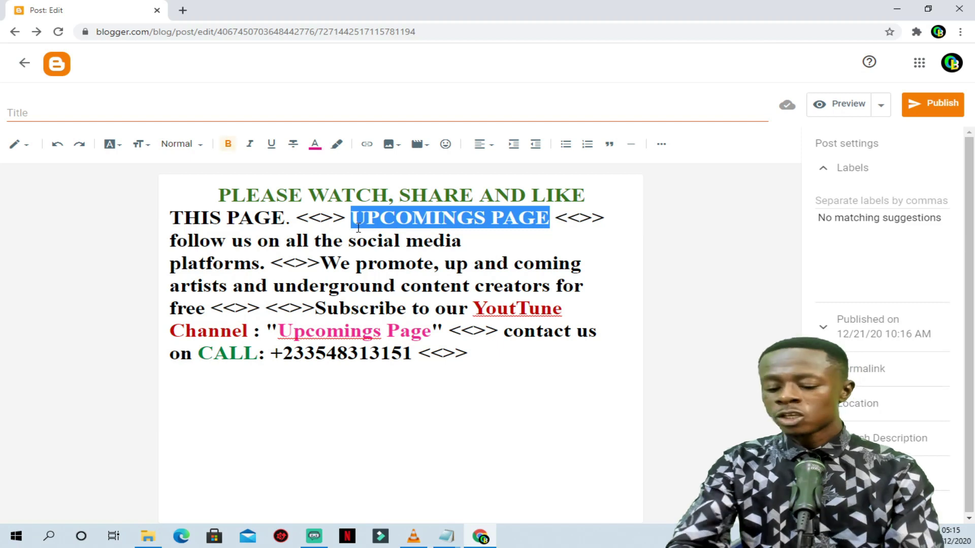
type("THE")
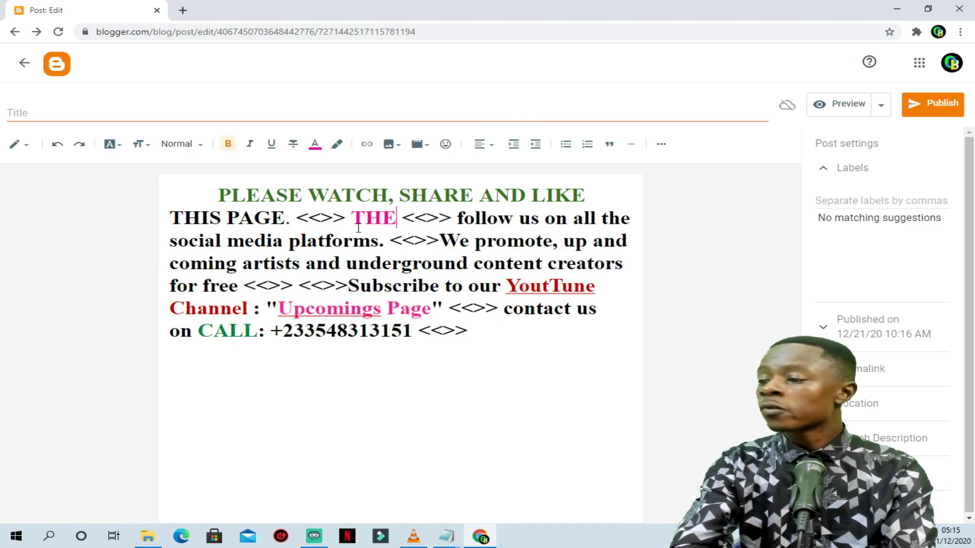
type(" ONE MO")
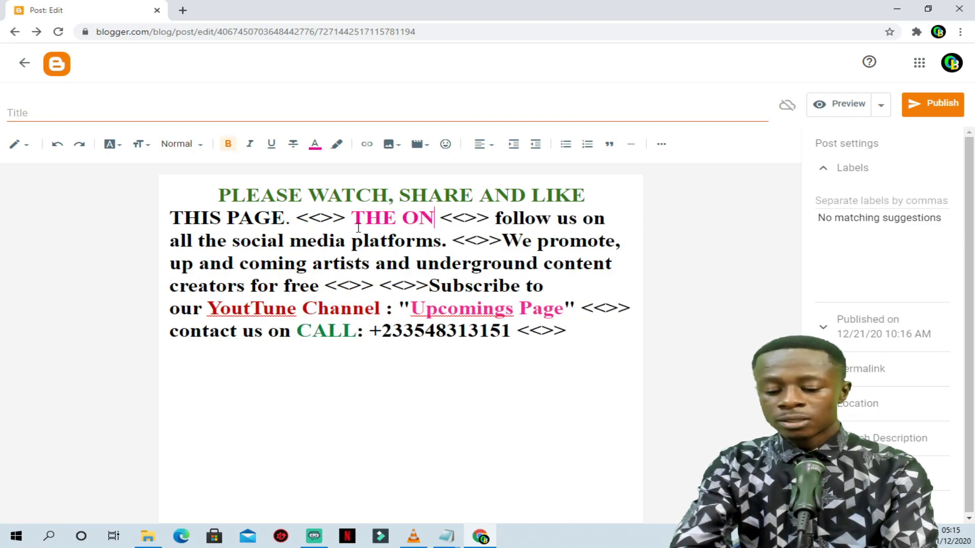
type("VIE")
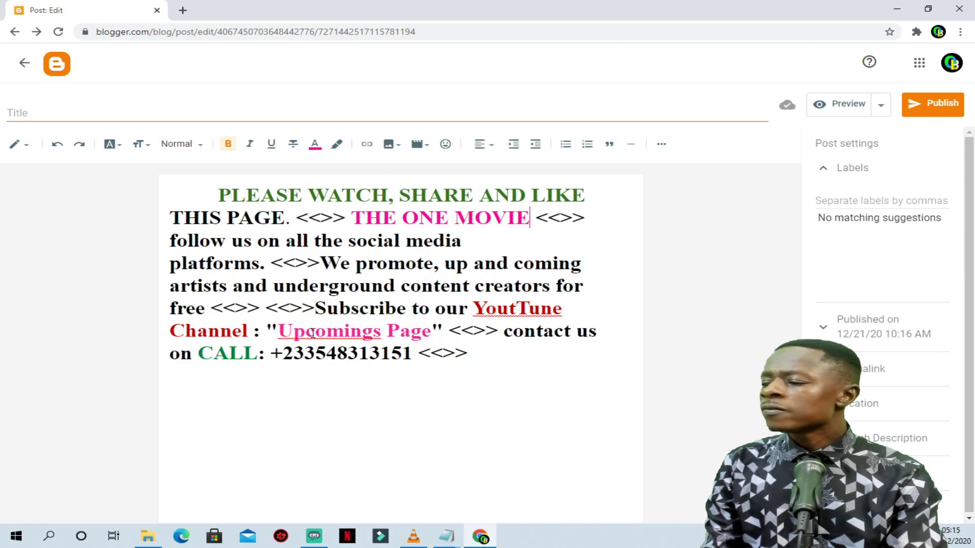
Replace the quoted channel name "Upcomings Page" after the Subscribe text with "THE ONE MOVIE".
left_click_drag(431, 330, 283, 351)
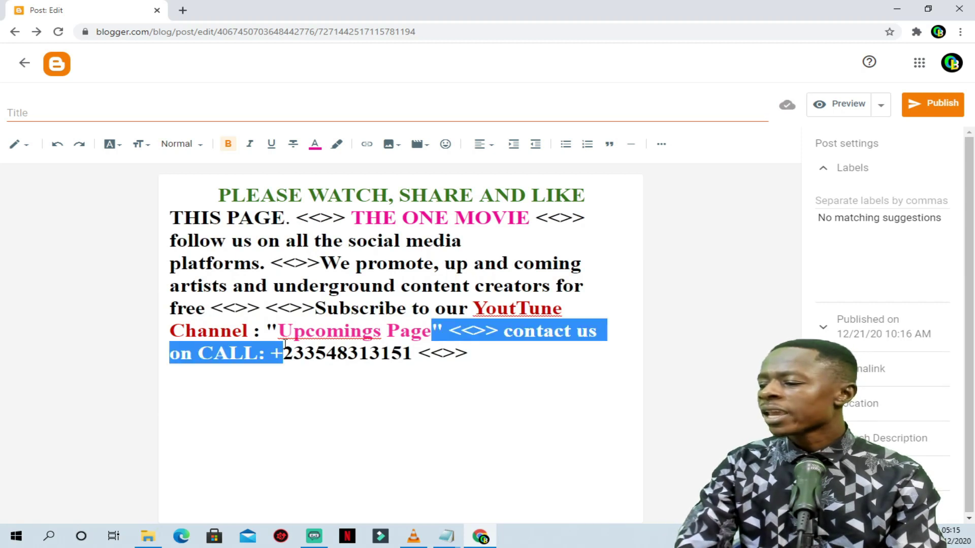
left_click_drag(389, 289, 432, 329)
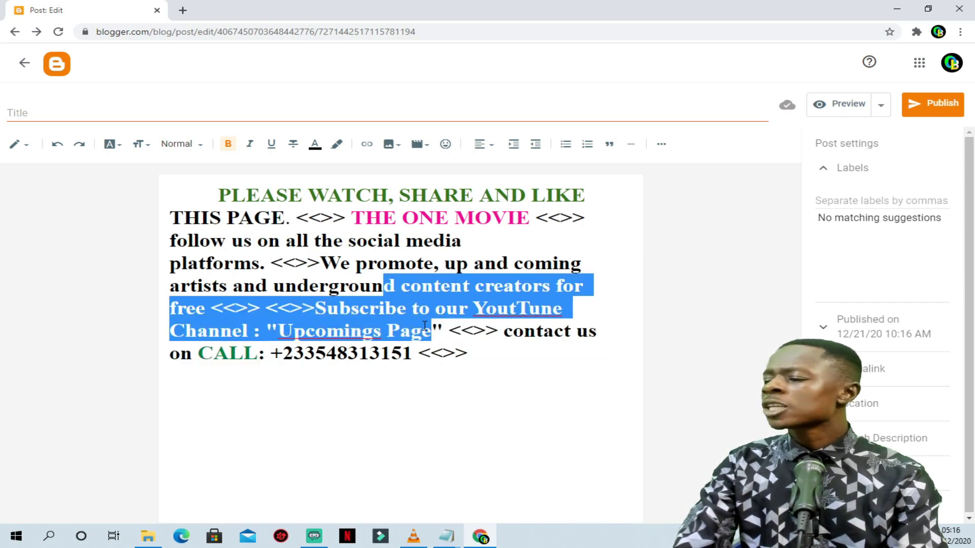
left_click(425, 327)
left_click_drag(432, 330, 280, 334)
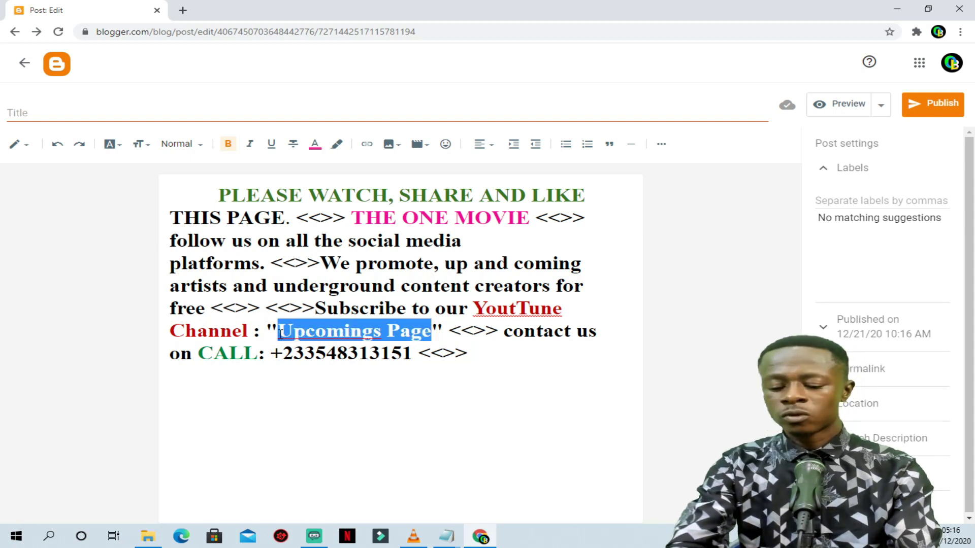
type("RHE ONE")
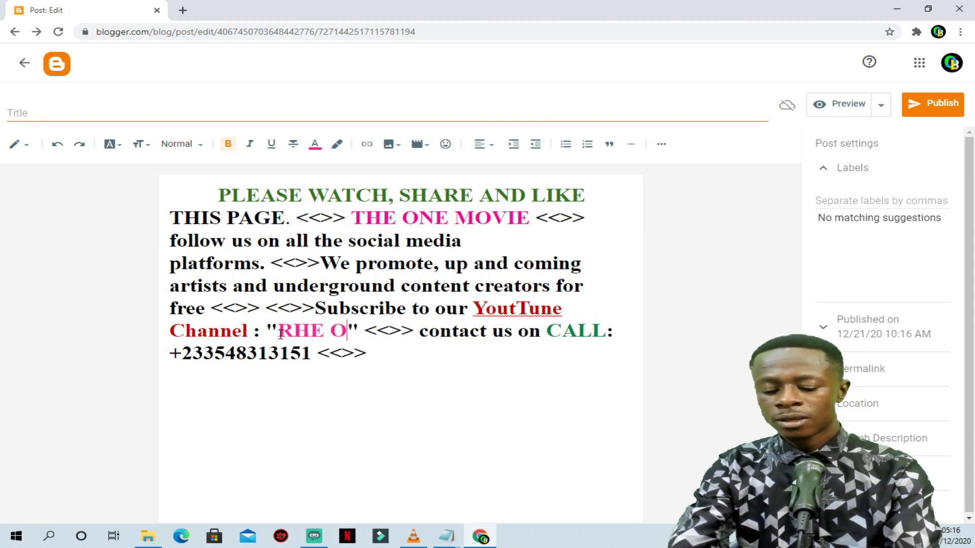
type(" MOVIE")
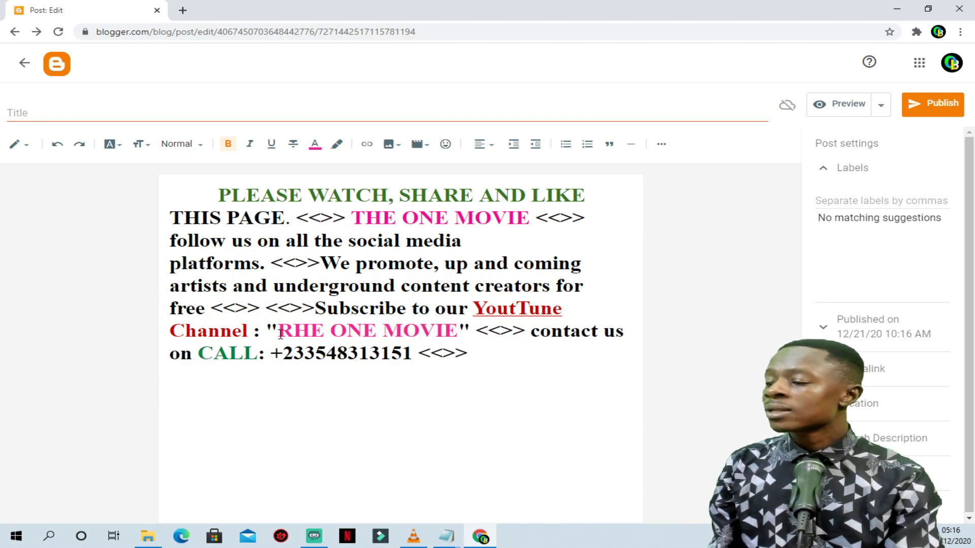
left_click_drag(293, 333, 278, 333)
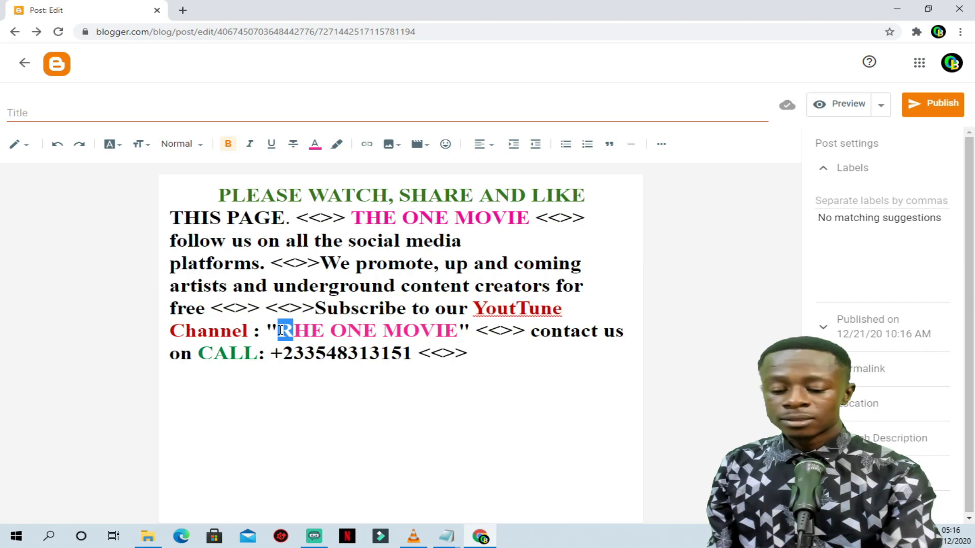
type("T")
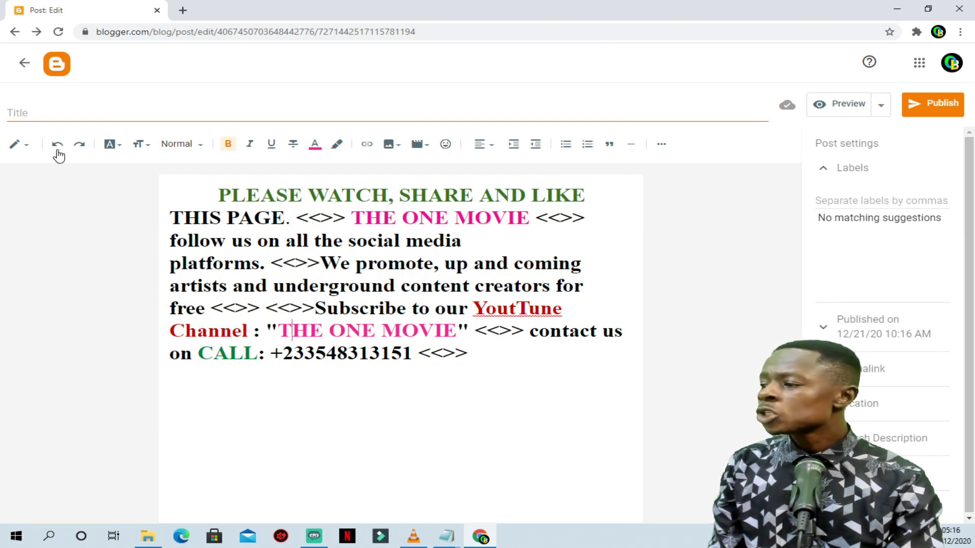
Copy the entire code from the opening to the closing marquee tag in HTML view, and return to Compose view.
left_click(26, 147)
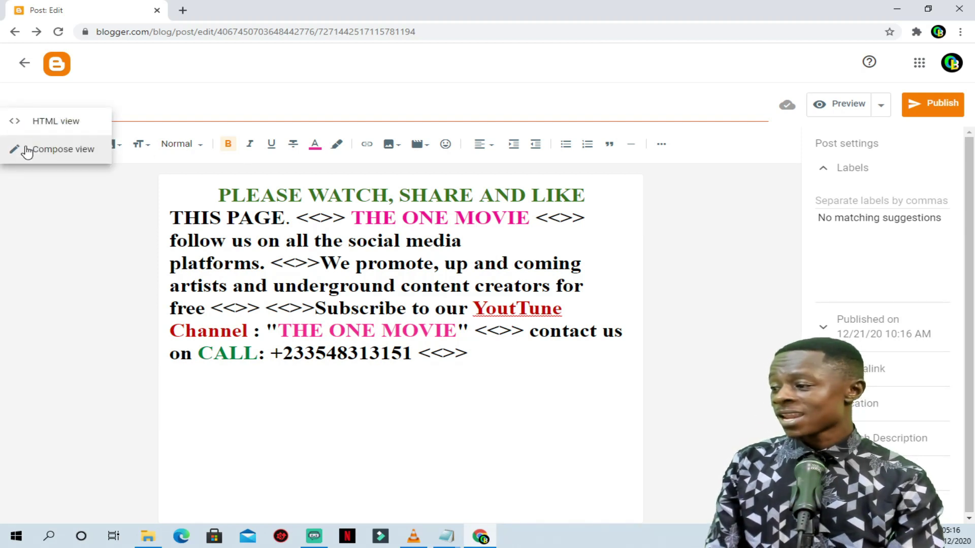
left_click(73, 125)
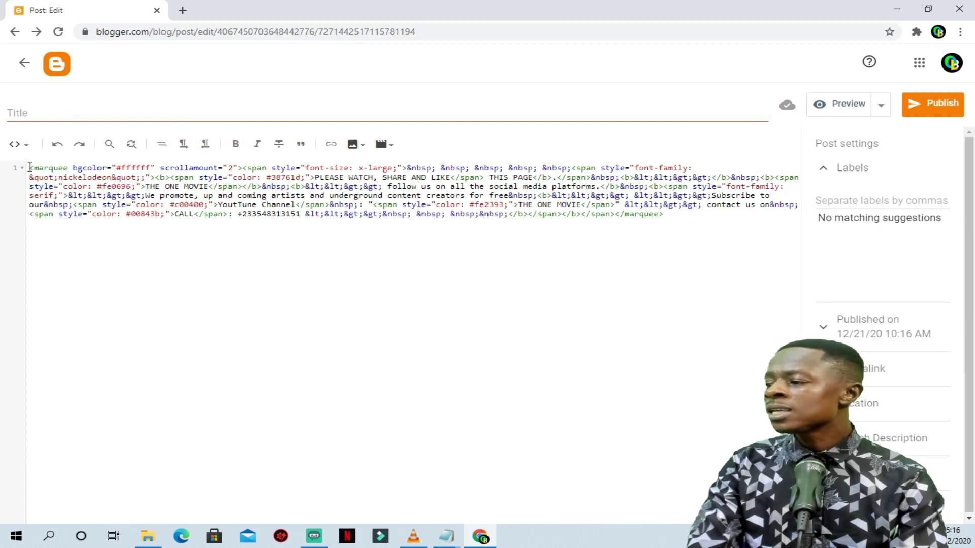
left_click_drag(30, 167, 68, 168)
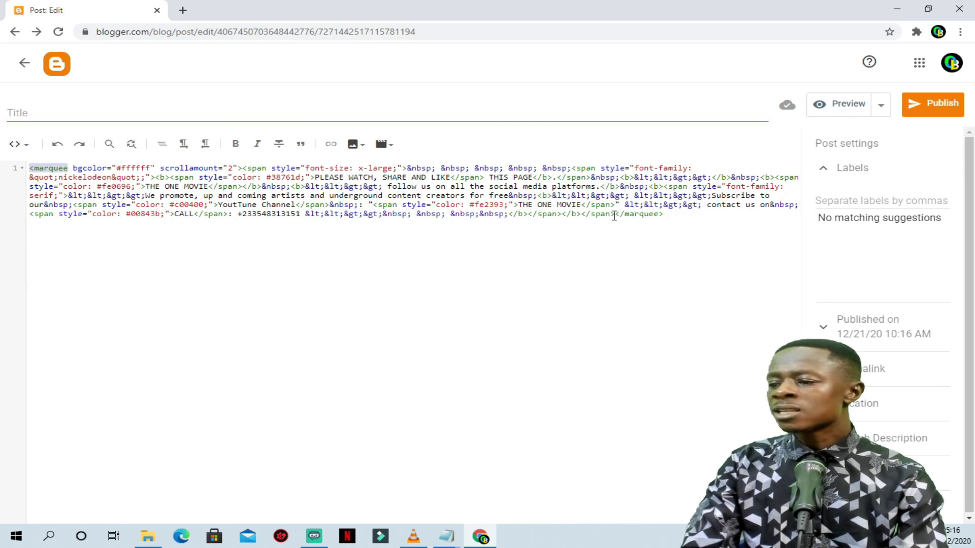
left_click_drag(614, 215, 664, 215)
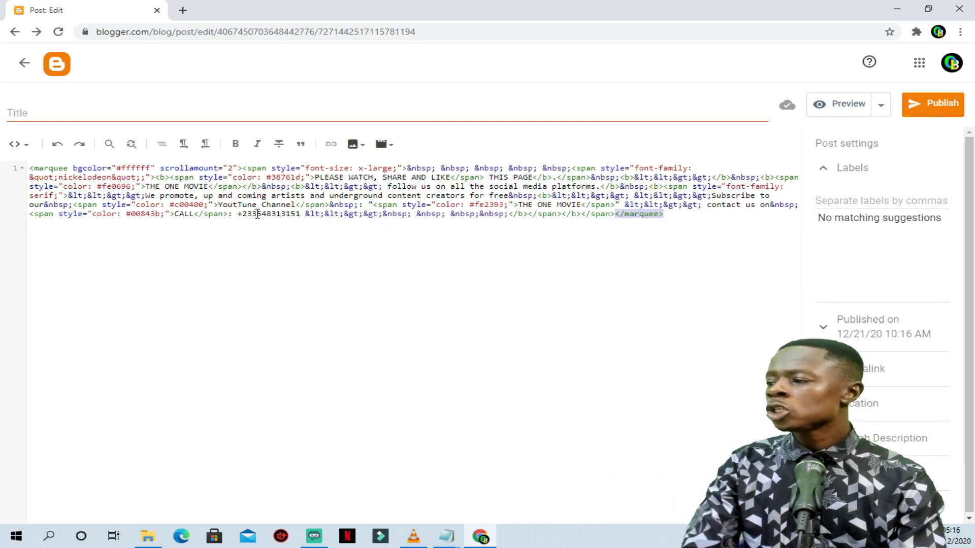
left_click(249, 204)
key("ctrl+a")
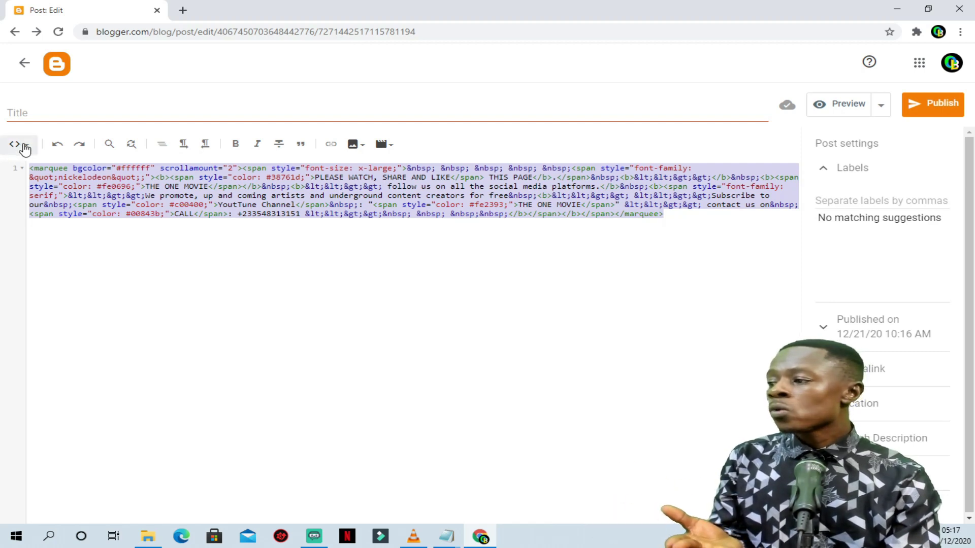
left_click(25, 150)
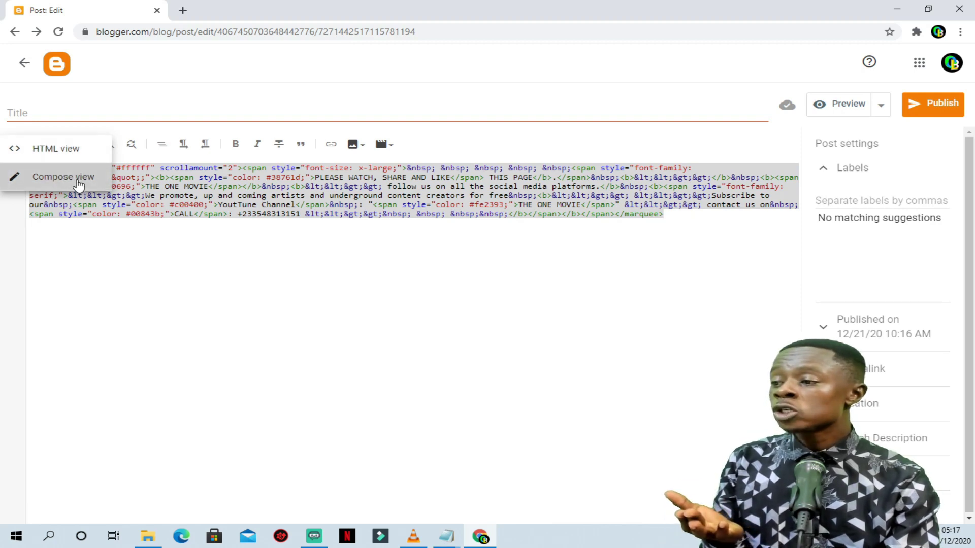
left_click(63, 176)
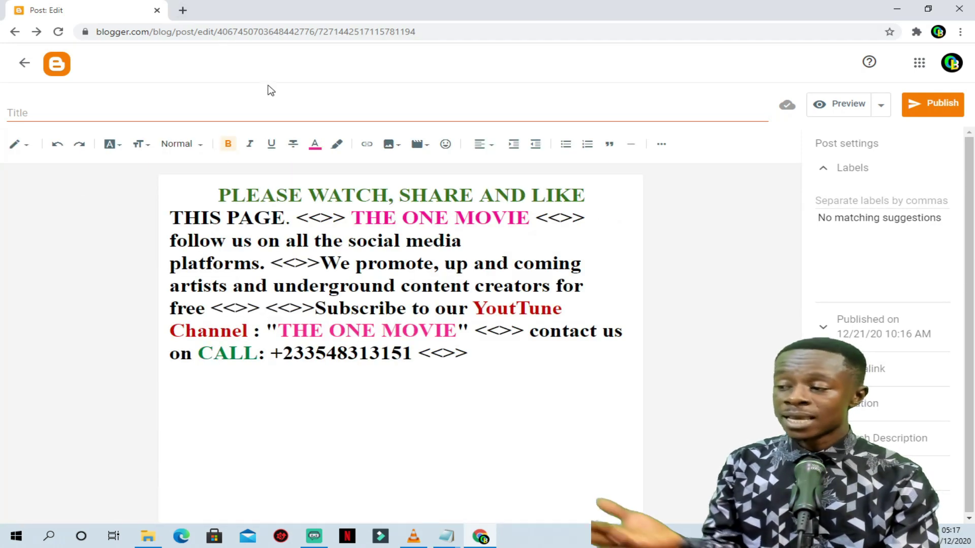
Switch to the N2Y MINITRES file in Notepad and replace all its contents with the copied marquee code.
left_click(901, 8)
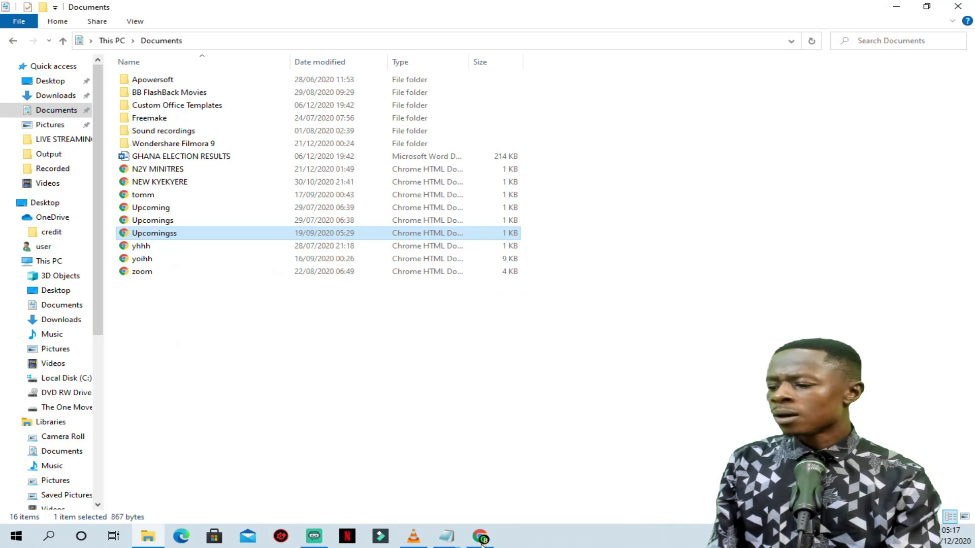
left_click(457, 543)
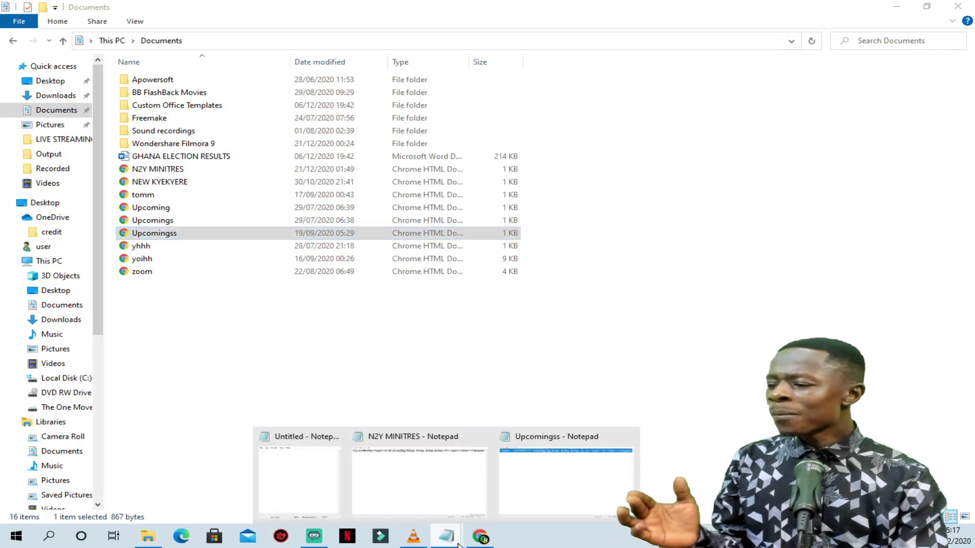
left_click(443, 494)
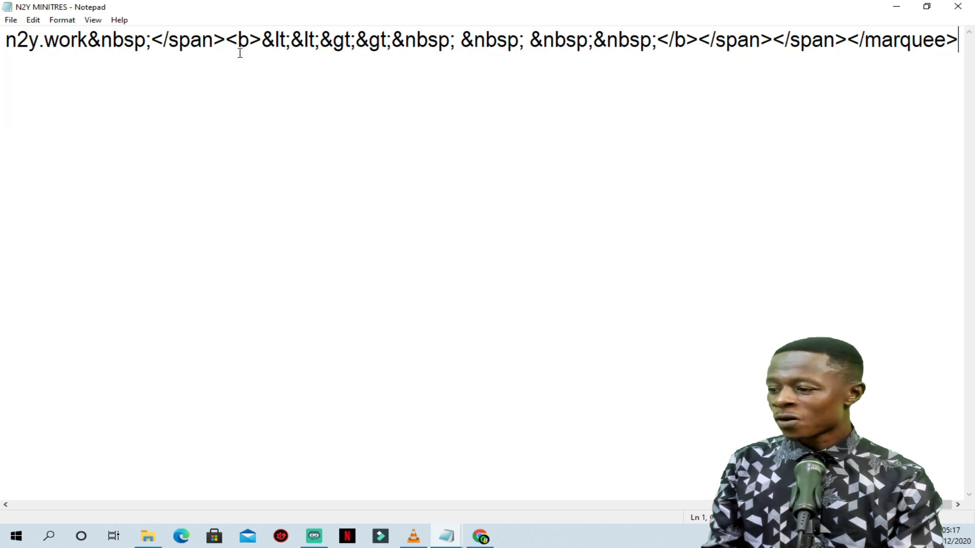
left_click(254, 40)
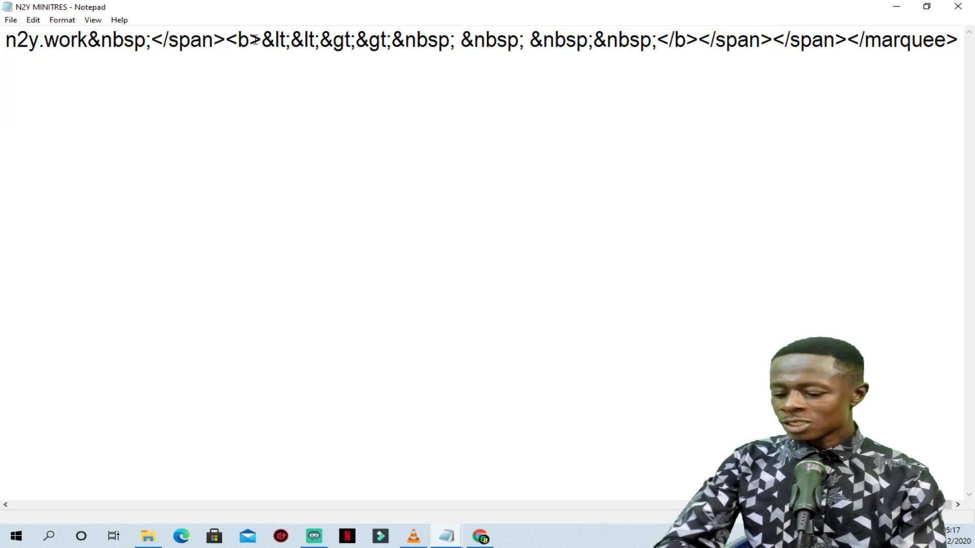
key("ctrl+a")
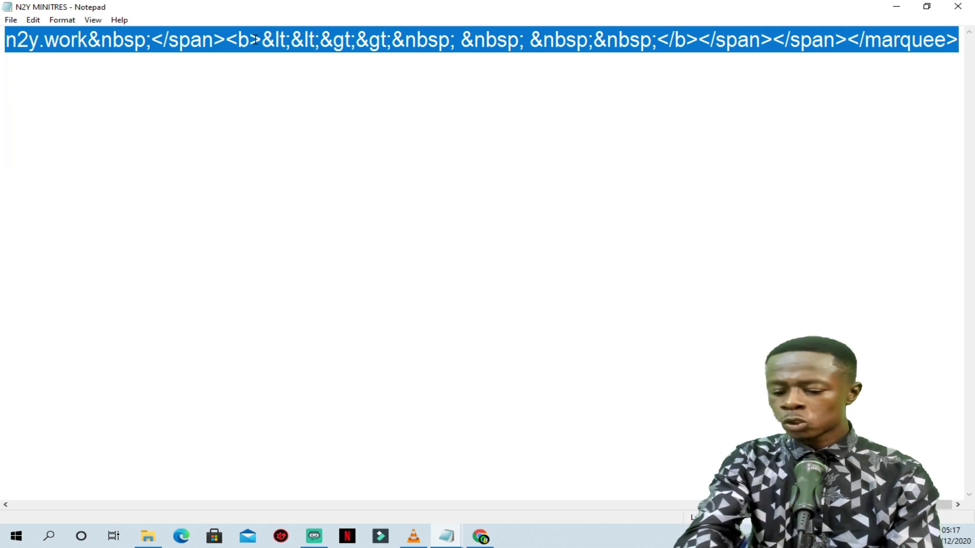
key("ctrl+v")
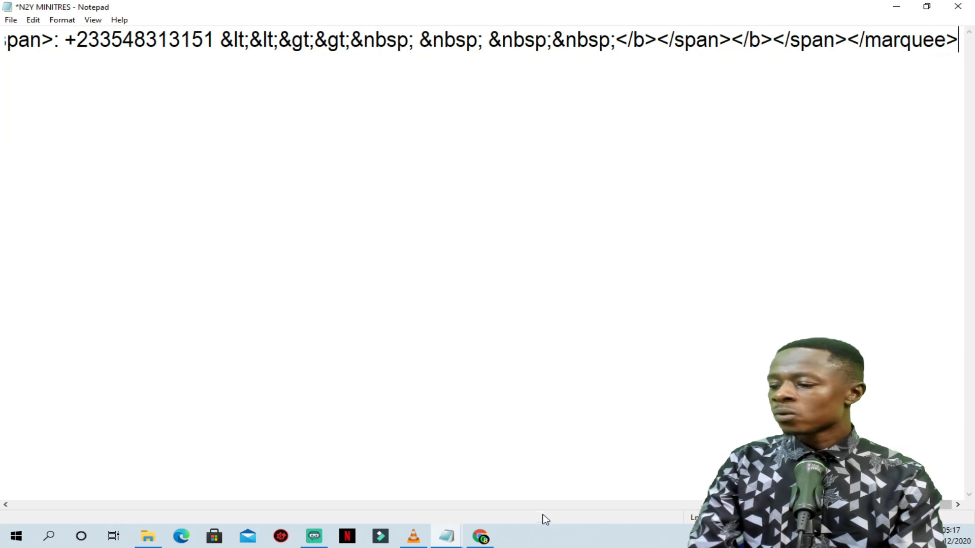
left_click_drag(945, 505, 3, 542)
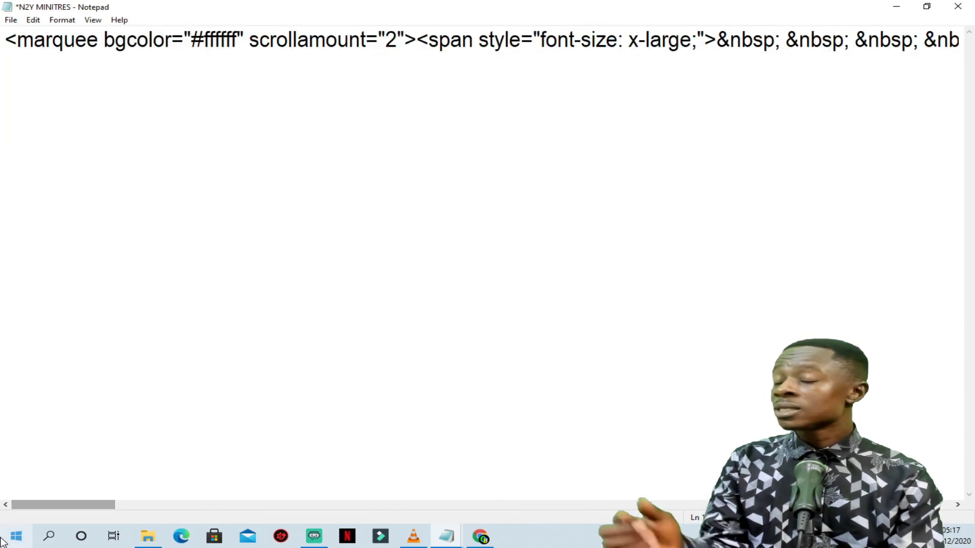
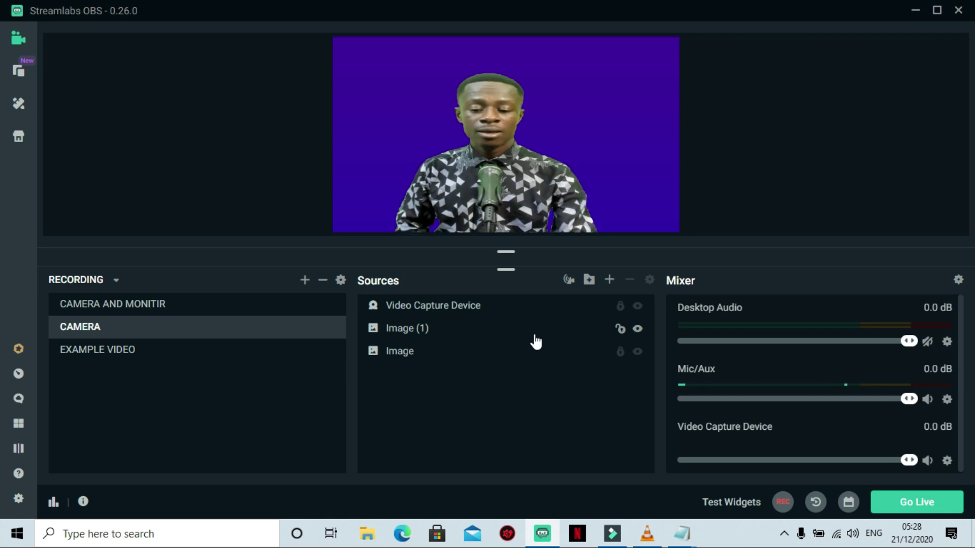
Add a Browser Source to the CAMERA scene, keeping the default name "Browser Source".
left_click(610, 282)
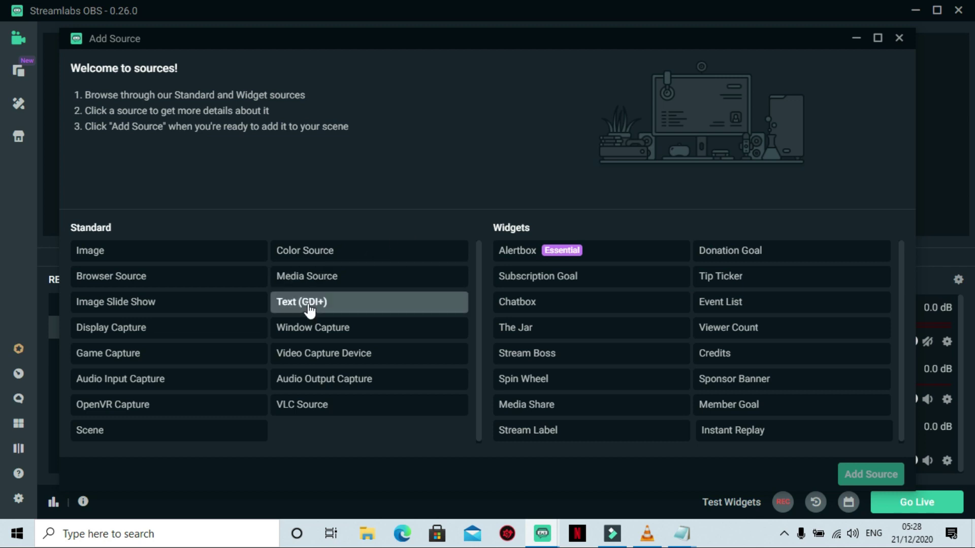
left_click(127, 278)
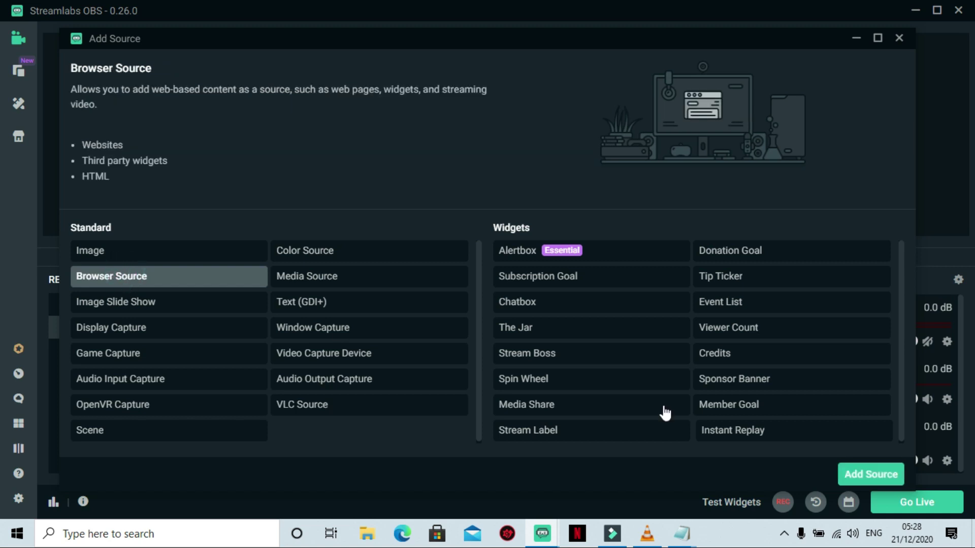
left_click(870, 474)
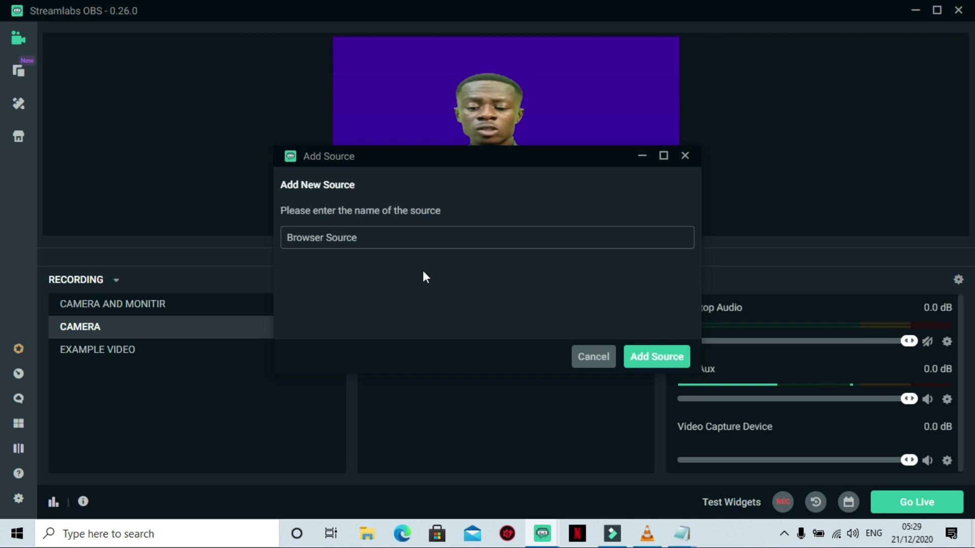
left_click(362, 238)
left_click_drag(361, 238, 279, 223)
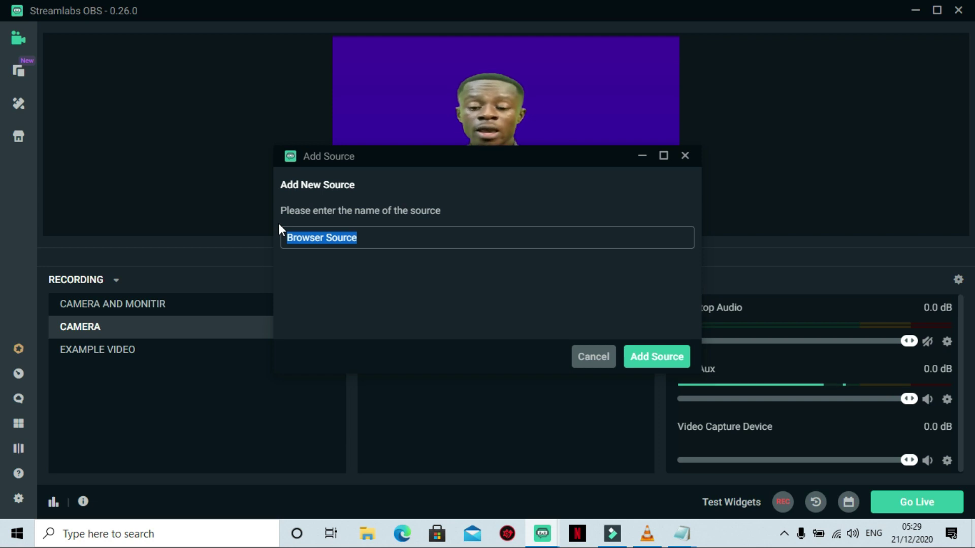
left_click(376, 242)
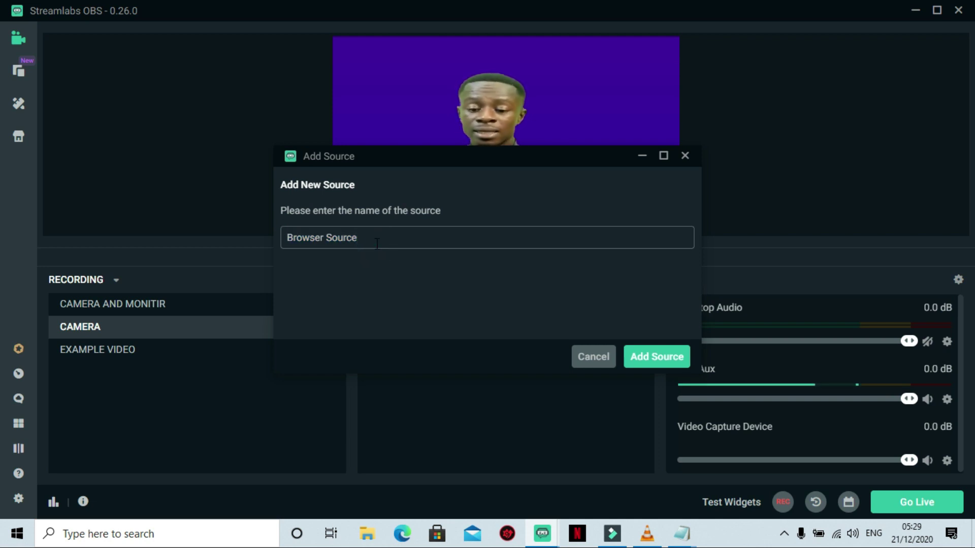
left_click(642, 359)
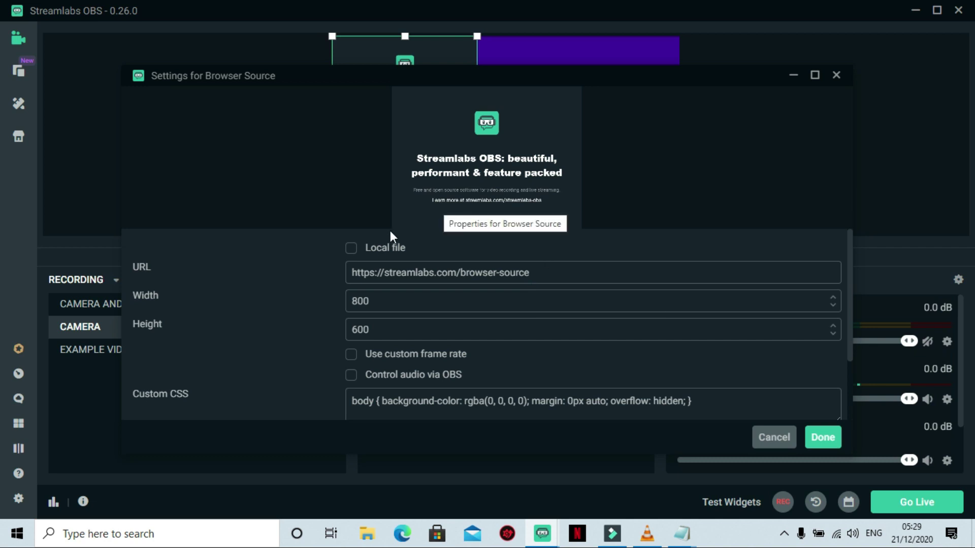
Make the Browser Source use a local file and load THE ONE MOVIE HTML file from the Documents folder.
left_click(352, 250)
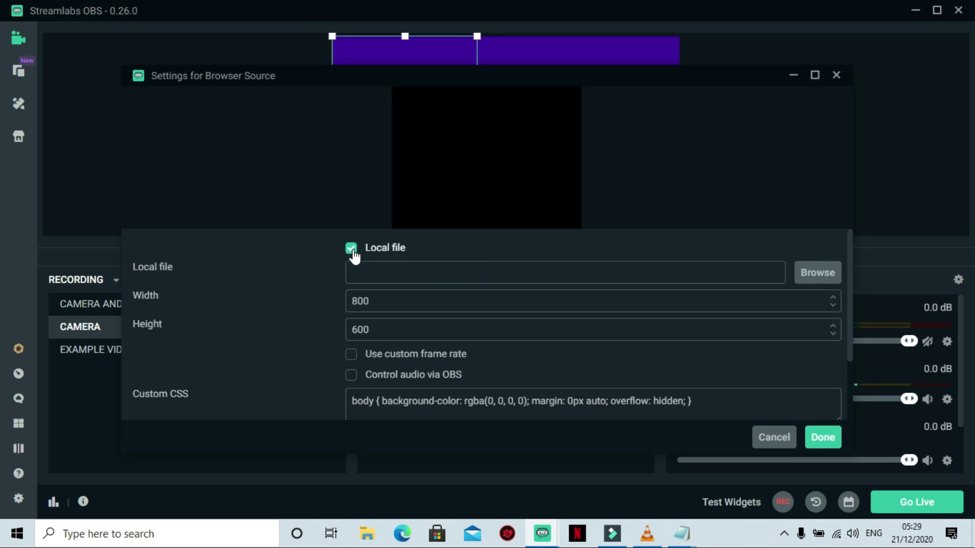
left_click(817, 274)
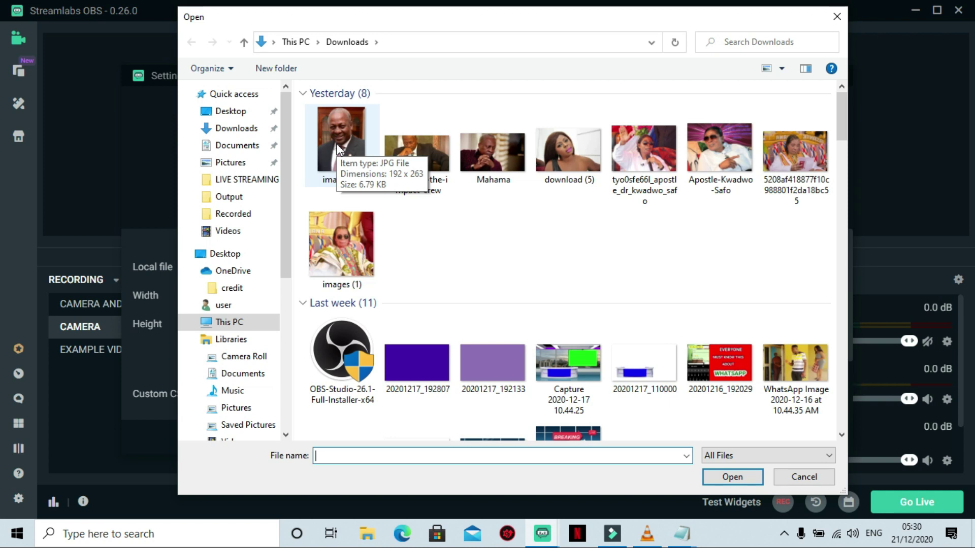
left_click(244, 148)
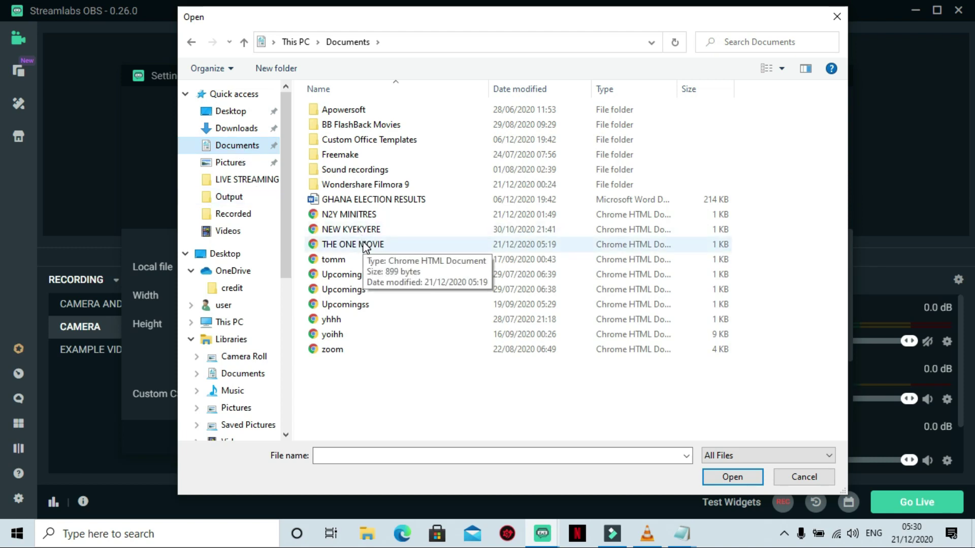
left_click(365, 245)
left_click(366, 246)
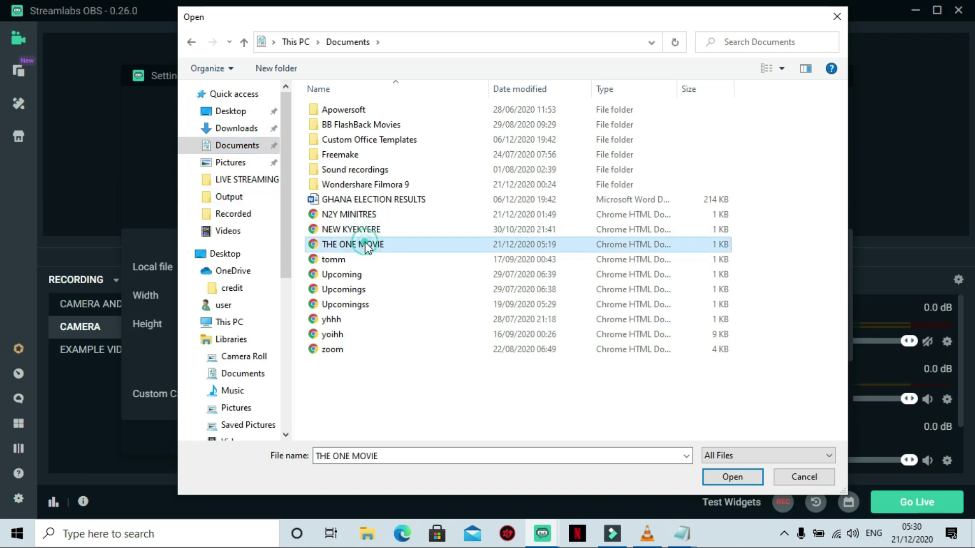
left_click(727, 478)
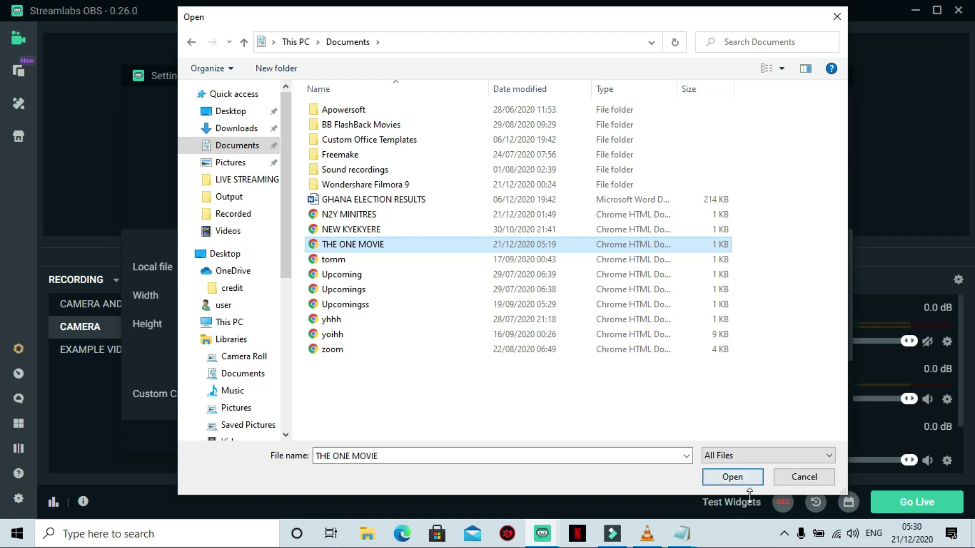
left_click(738, 478)
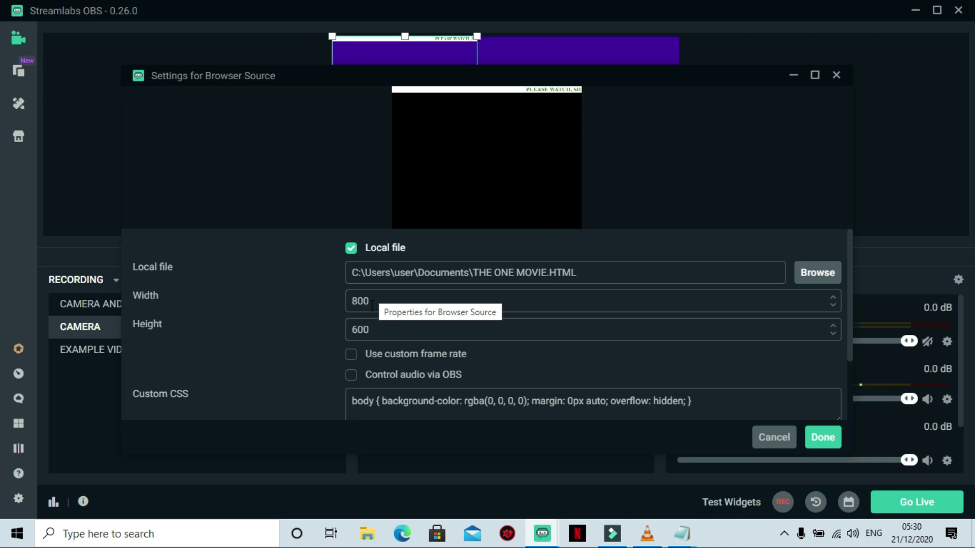
Set the Browser Source's width to 1280 and height to 720, and accept the settings.
left_click_drag(371, 304, 337, 305)
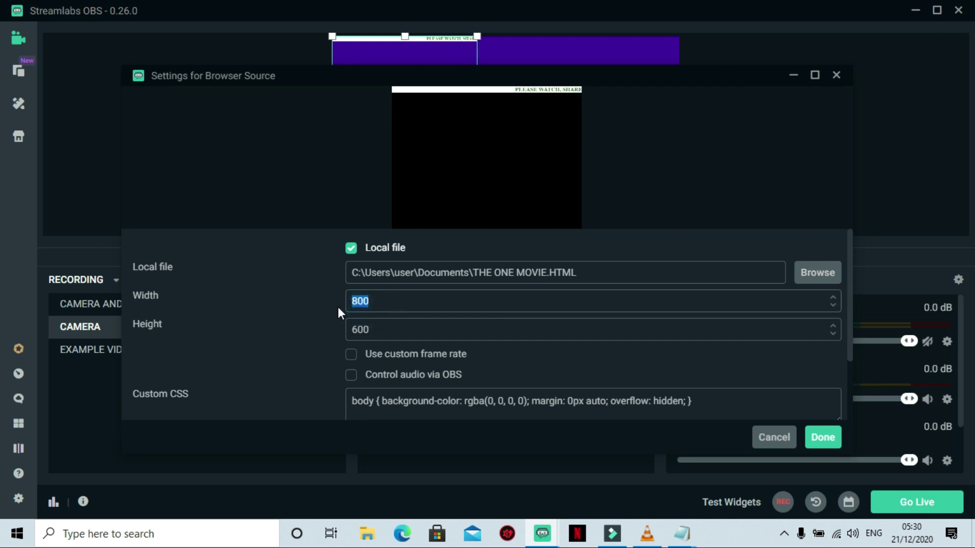
type("1280")
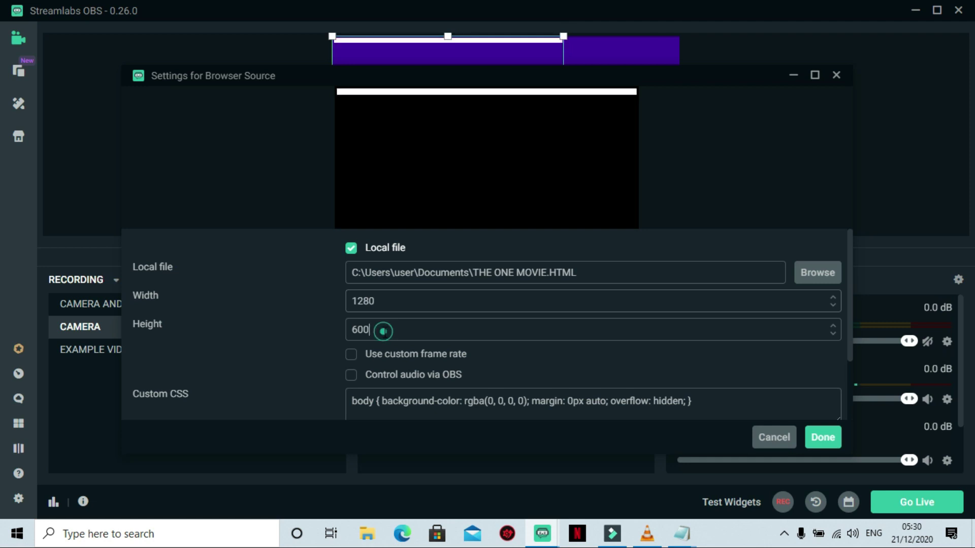
left_click_drag(381, 330, 325, 327)
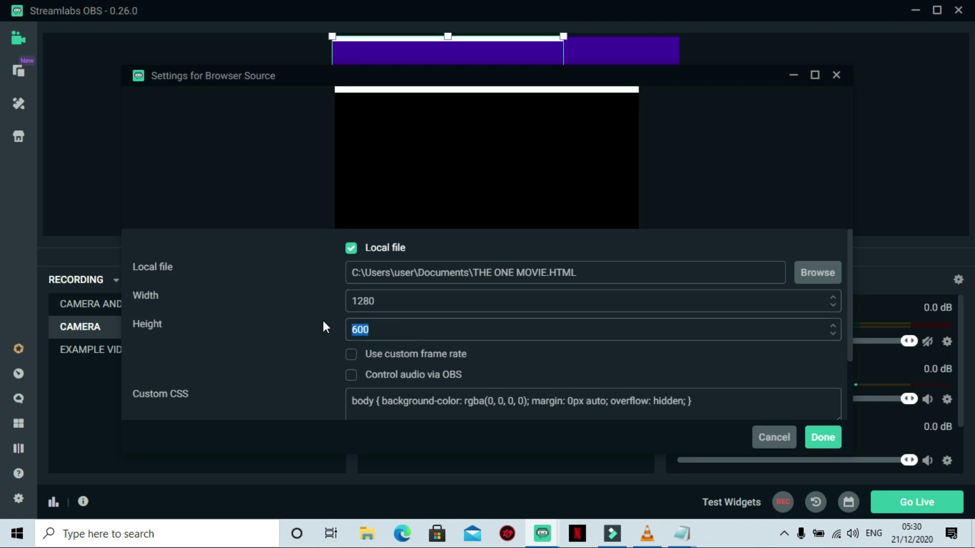
type("720")
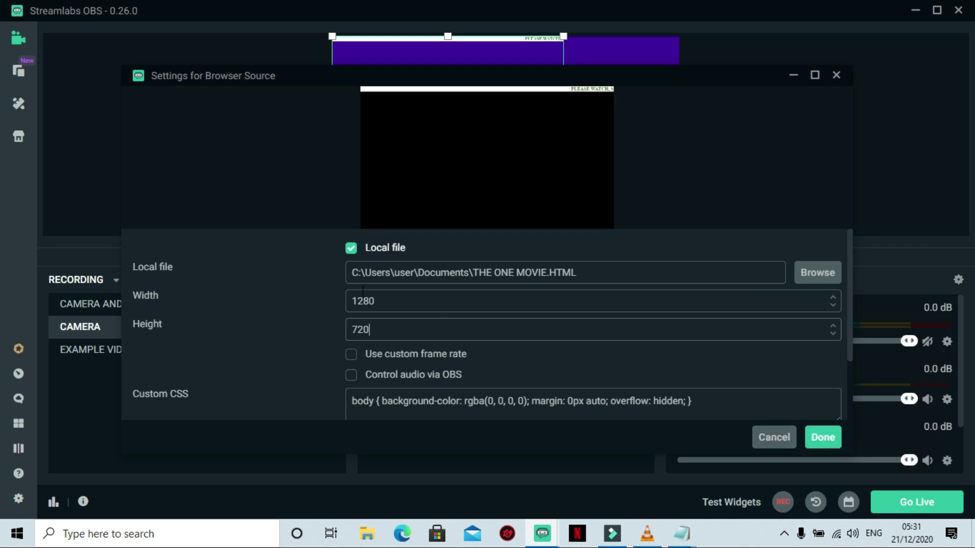
left_click_drag(379, 303, 337, 302)
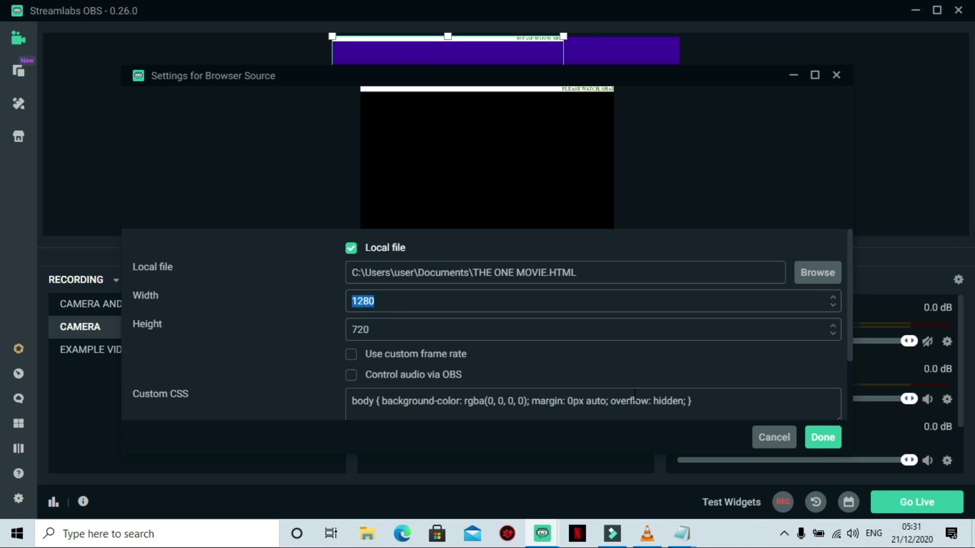
left_click(819, 441)
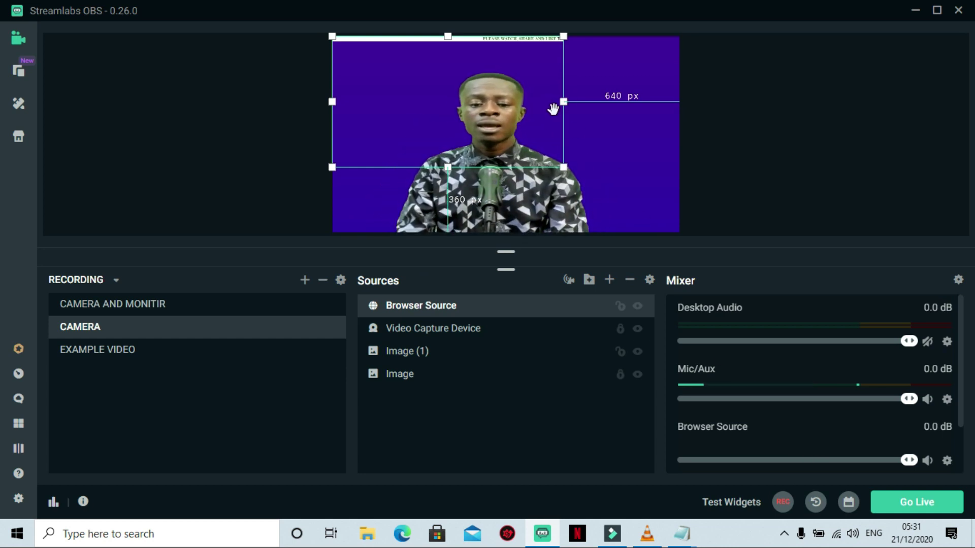
Enlarge the Browser Source in the preview past the canvas's right edge, and lock the Image (1) source.
left_click_drag(564, 101, 635, 127)
left_click_drag(700, 162, 728, 187)
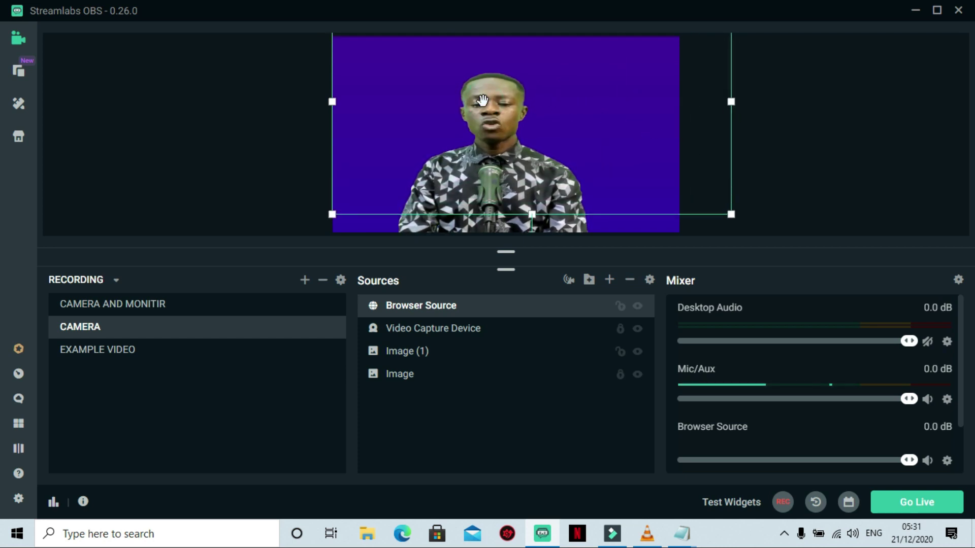
left_click(622, 349)
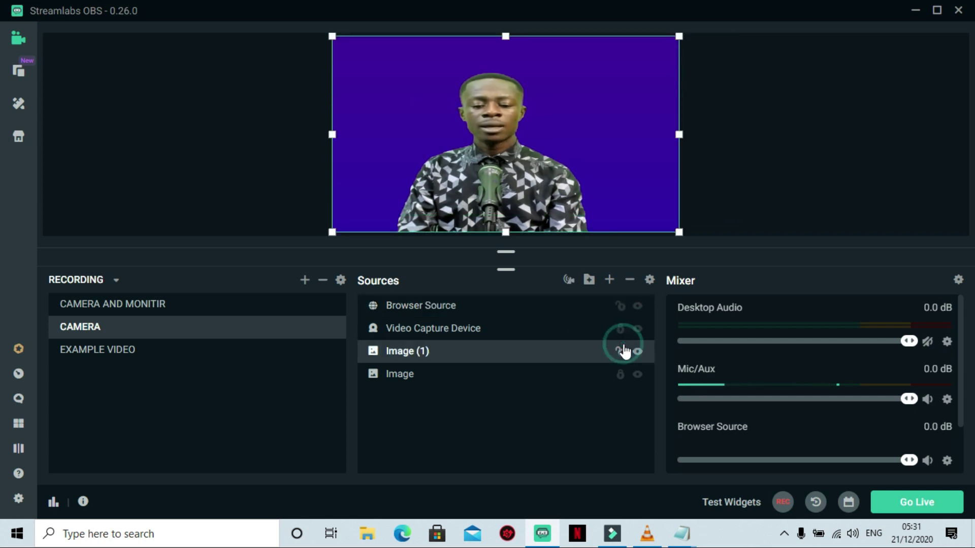
left_click(623, 376)
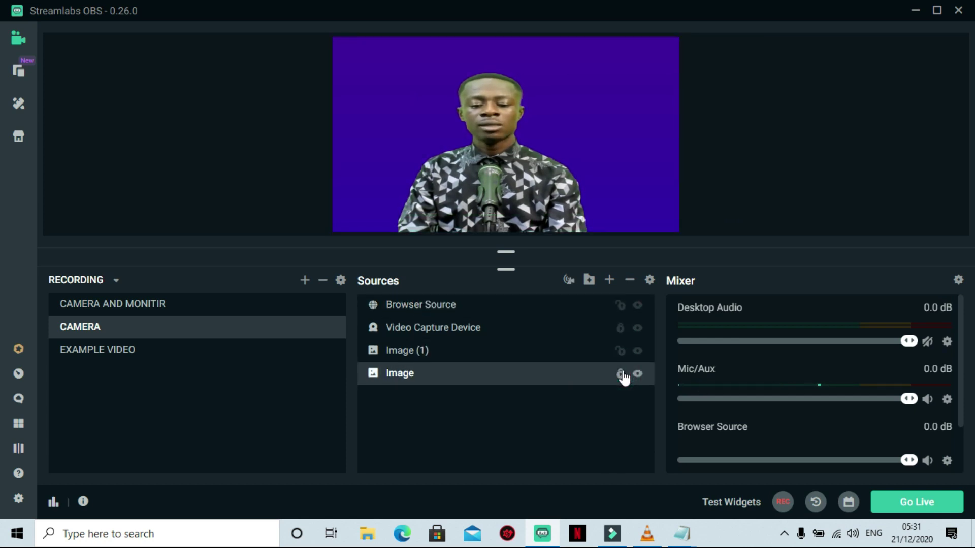
left_click(620, 352)
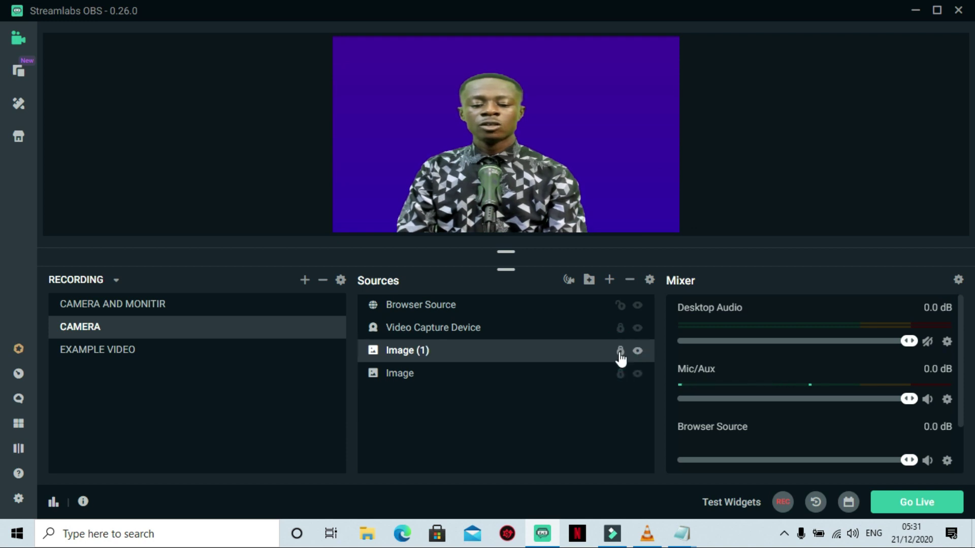
Move the scrolling message down onto the canvas and enlarge it from its upper-left corner past the canvas's left edge.
left_click(423, 185)
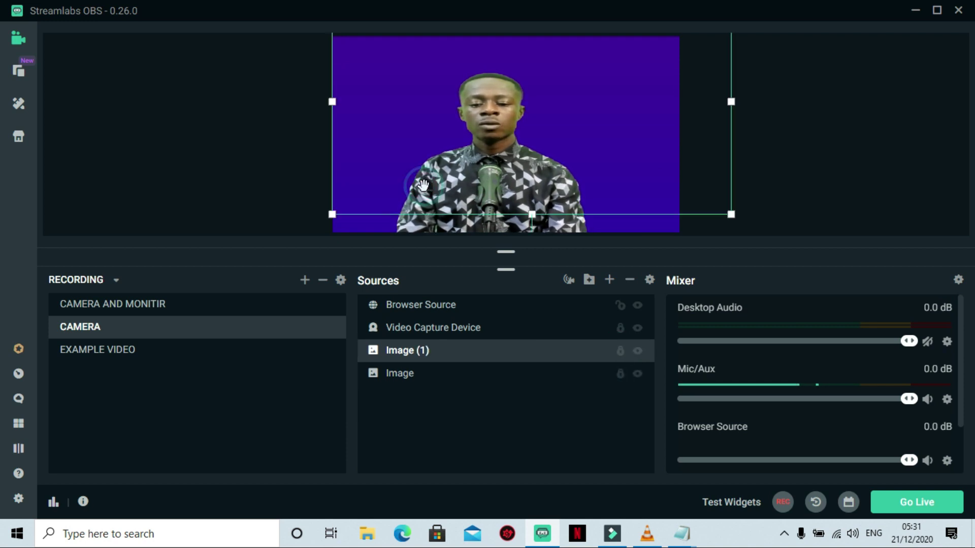
left_click_drag(409, 104, 555, 183)
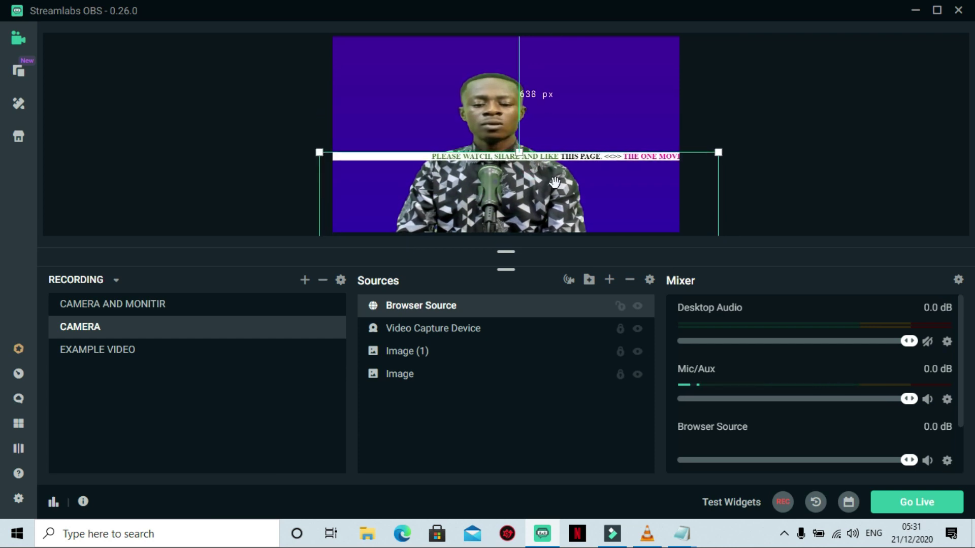
left_click_drag(347, 160, 361, 169)
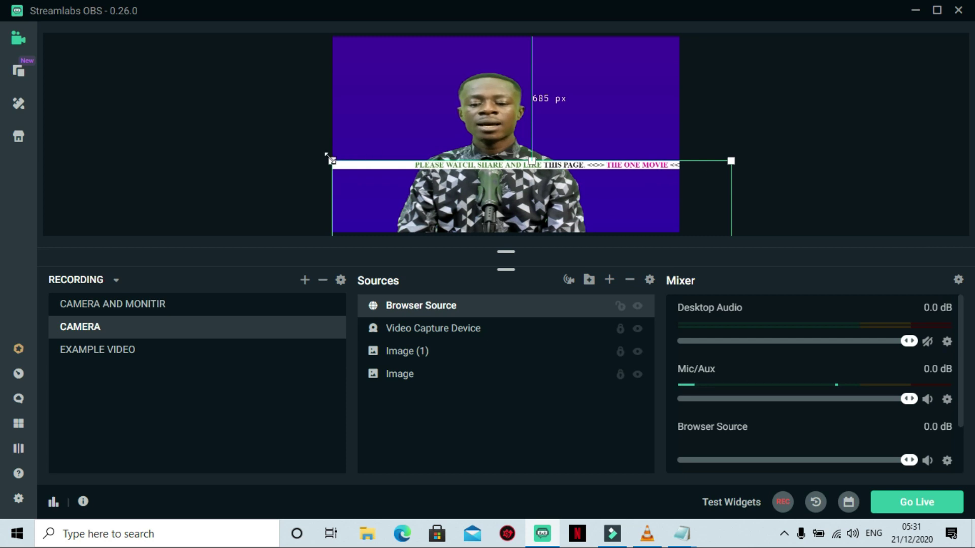
left_click_drag(330, 159, 280, 133)
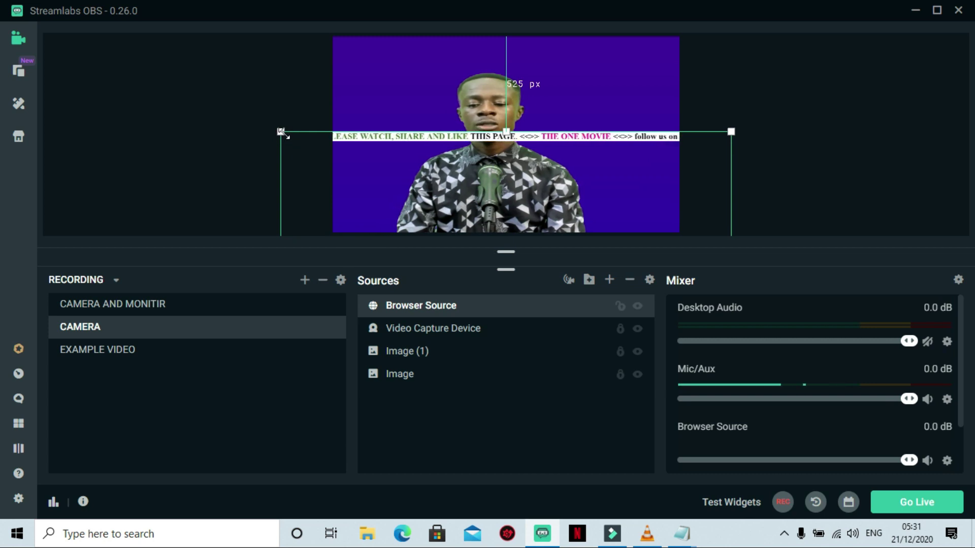
left_click_drag(282, 133, 245, 111)
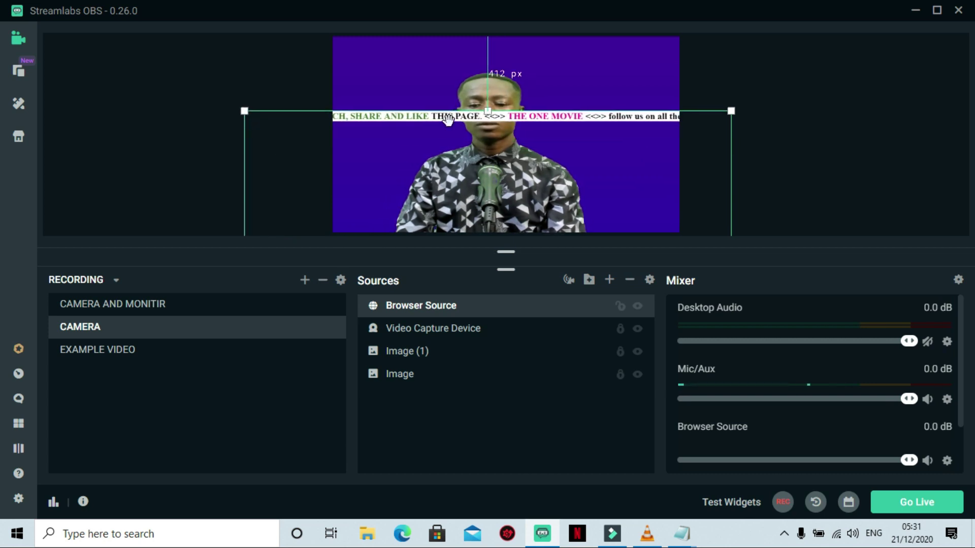
Move the scrolling message down and nudge it until its banner sits flush with the canvas's bottom edge, about 1025 px from the top.
left_click_drag(448, 119, 449, 140)
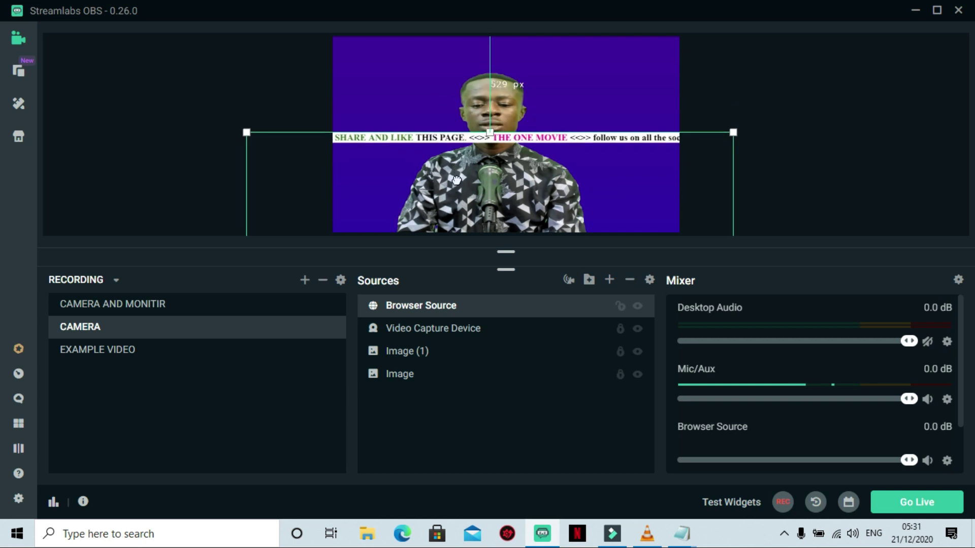
left_click_drag(456, 179, 471, 242)
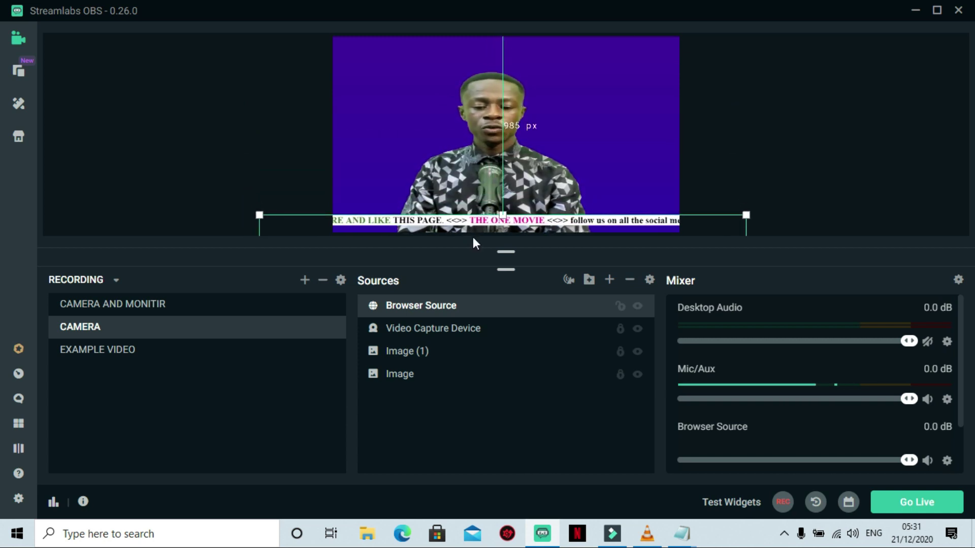
key("Down")
key("Down")
key("Down")
key("Down")
key("Down")
key("Down")
key("Down")
key("Down")
key("Down")
key("Down")
key("Down")
key("Down")
key("Down")
key("Down")
key("Down")
key("Down")
key("Down")
key("Down")
key("Down")
key("Down")
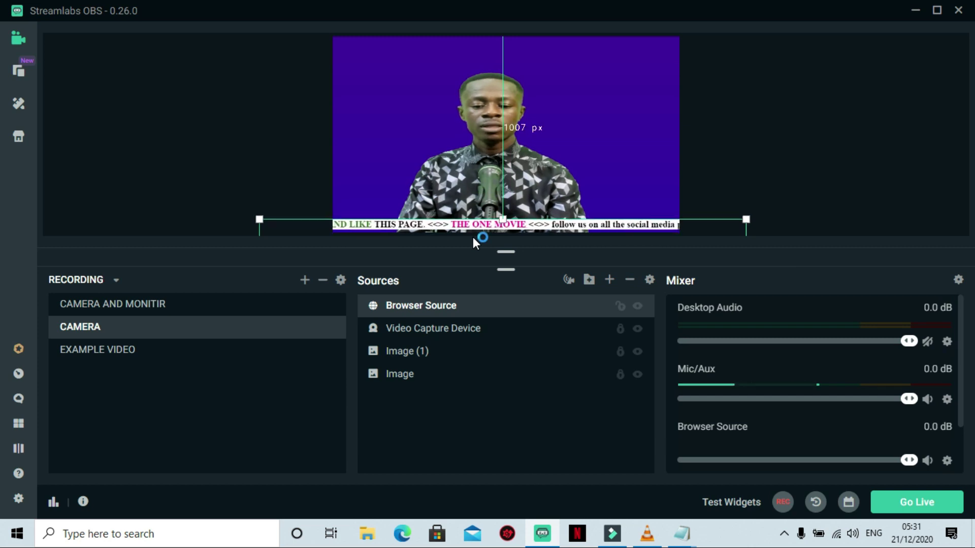
key("Down")
key("Down")
key("Down")
key("Down")
key("Down")
key("Down")
key("Down")
key("Down")
key("Down")
left_click_drag(474, 236, 474, 238)
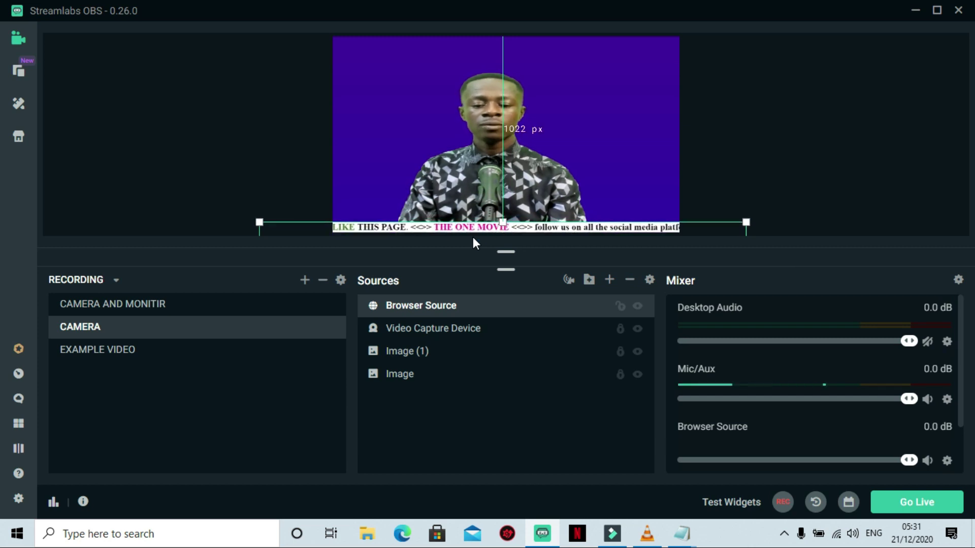
Lock the Browser Source in the CAMERA scene and copy that source.
left_click(412, 127)
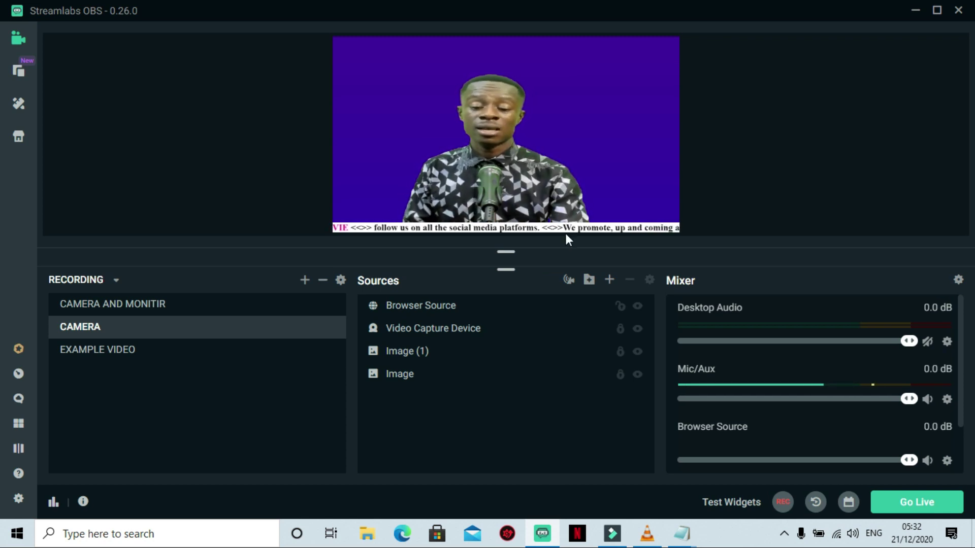
left_click(620, 306)
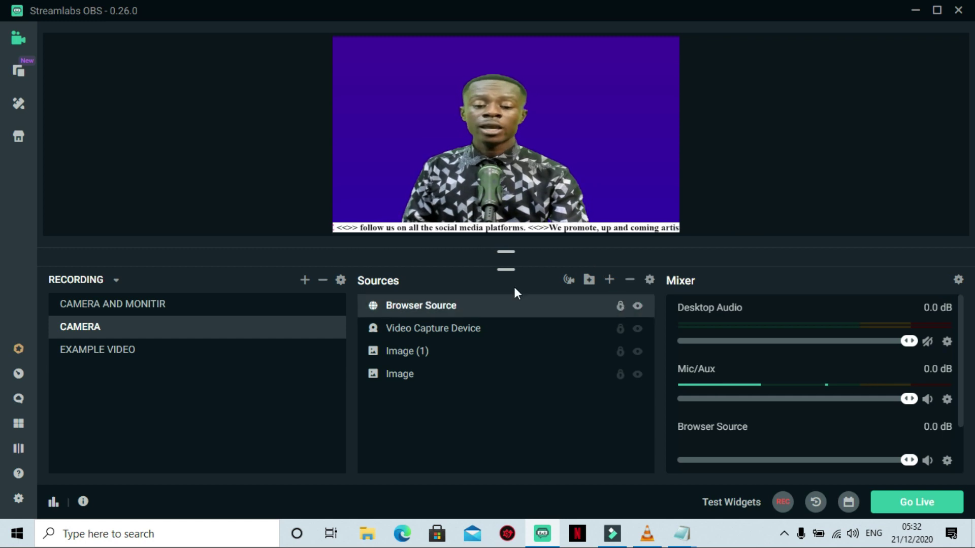
left_click(444, 315)
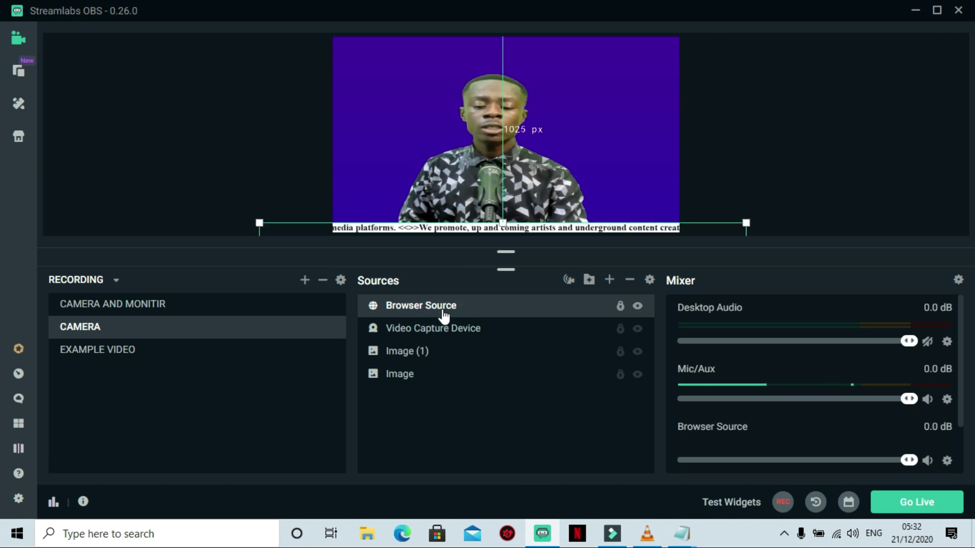
right_click(443, 315)
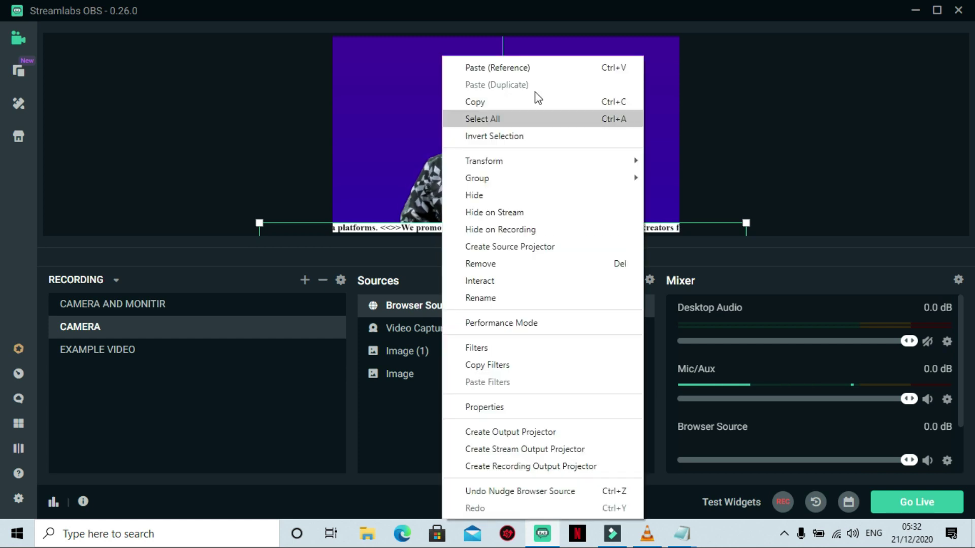
left_click(488, 101)
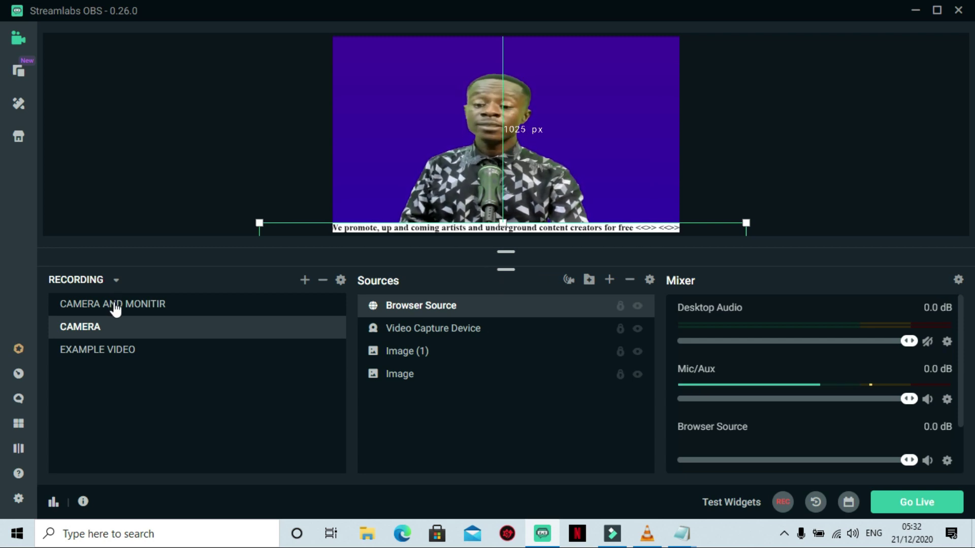
Paste the copied Browser Source as a reference into the CAMERA AND MONITIR scene.
left_click(116, 305)
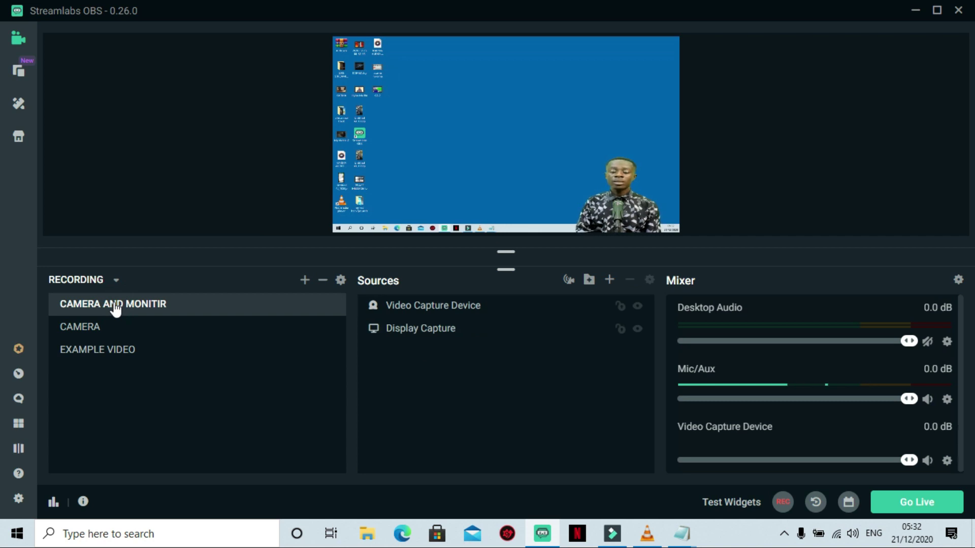
left_click(443, 333)
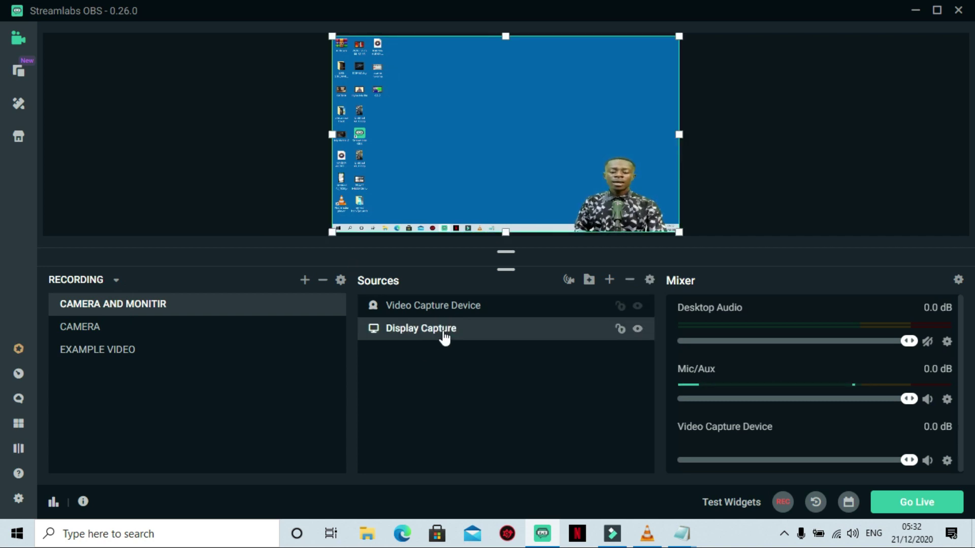
right_click(443, 334)
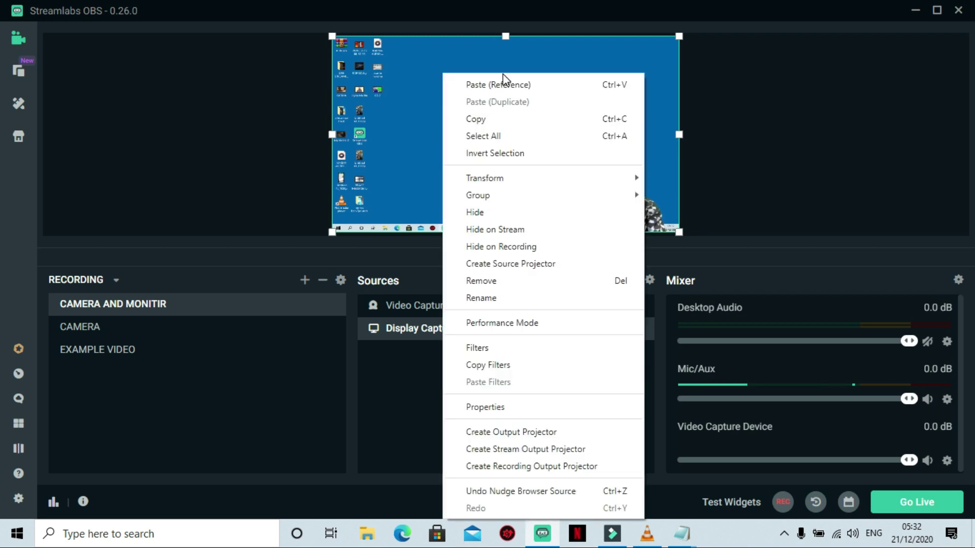
left_click(503, 83)
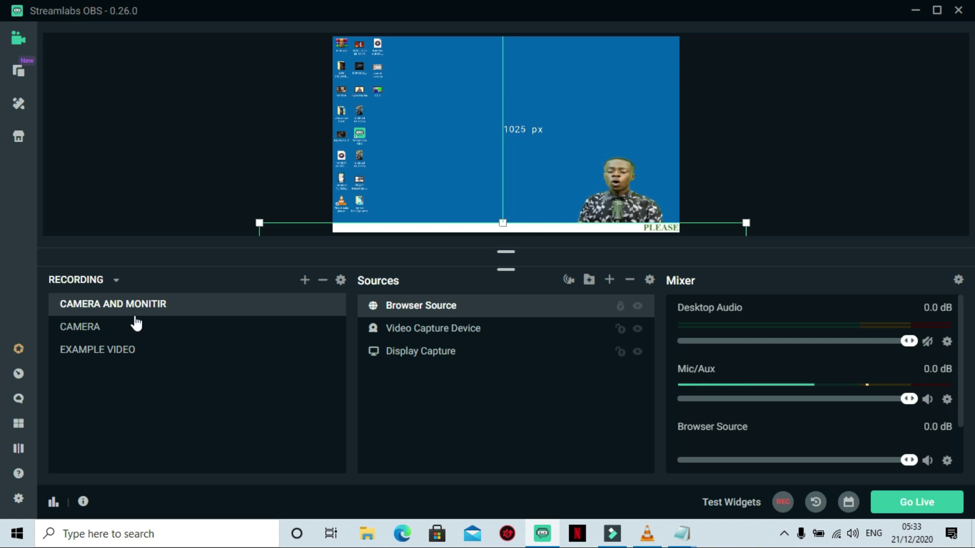
Paste the copied Browser Source as a reference into the EXAMPLE VIDEO scene, and return to the CAMERA scene.
left_click(113, 348)
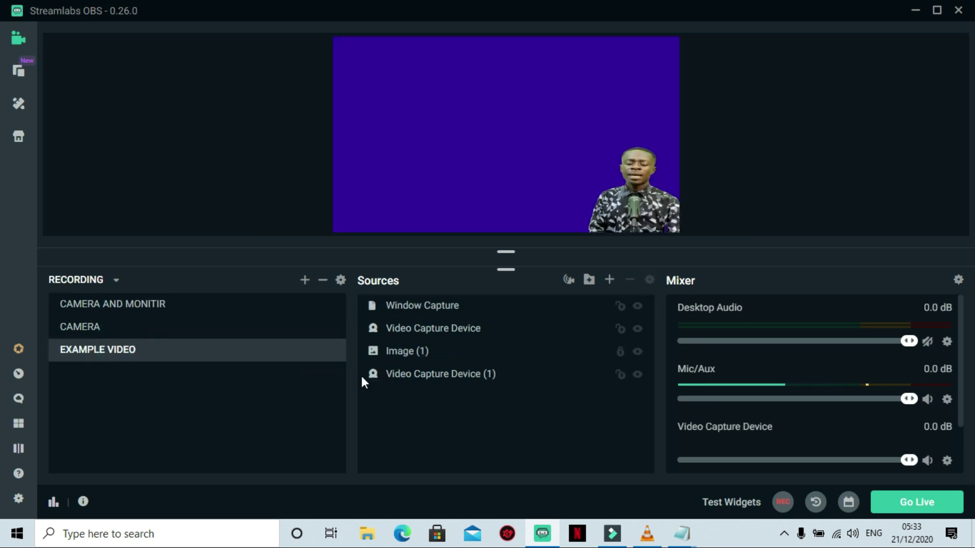
left_click(440, 335)
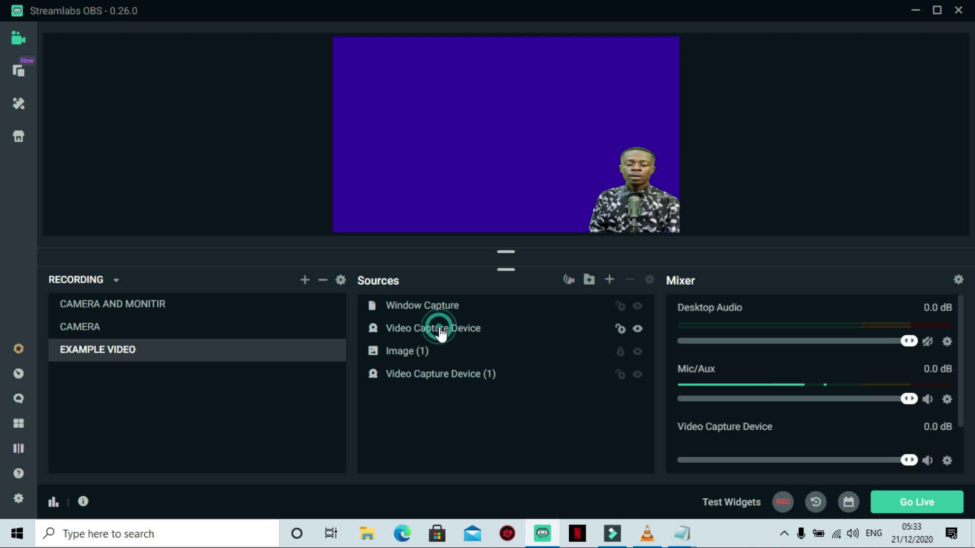
right_click(441, 334)
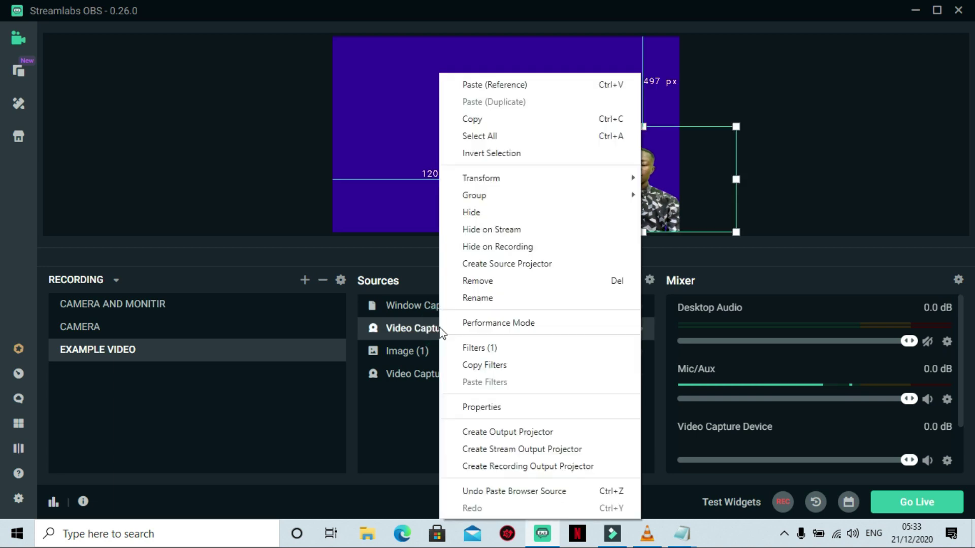
left_click(501, 87)
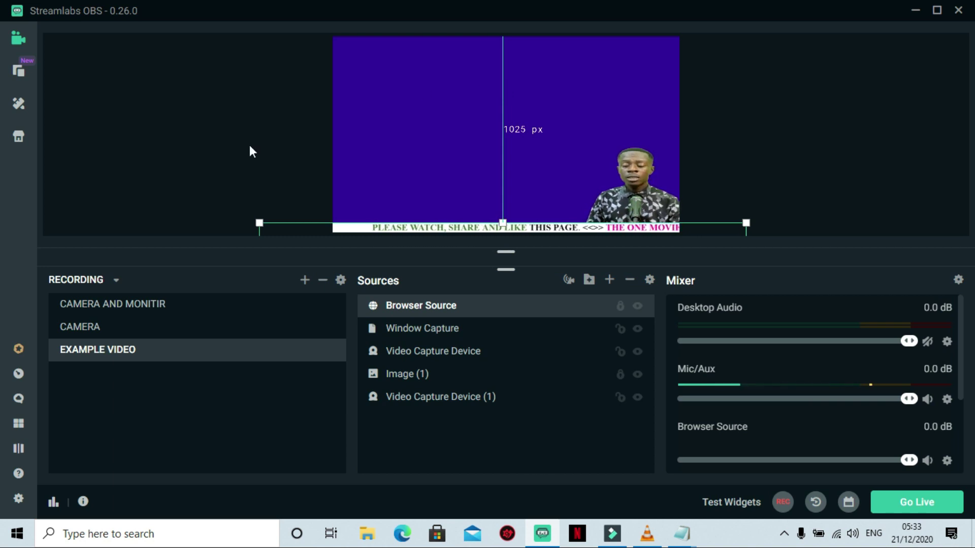
left_click(100, 333)
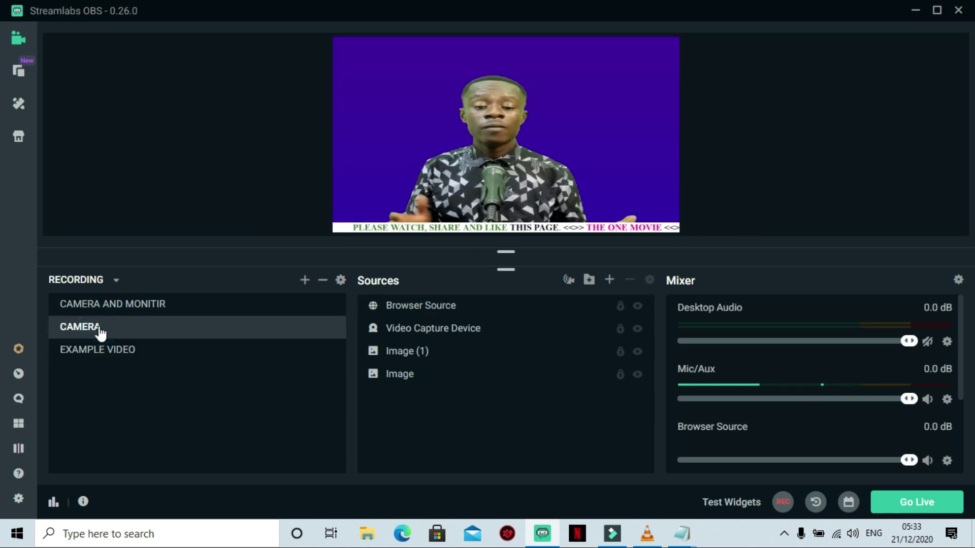